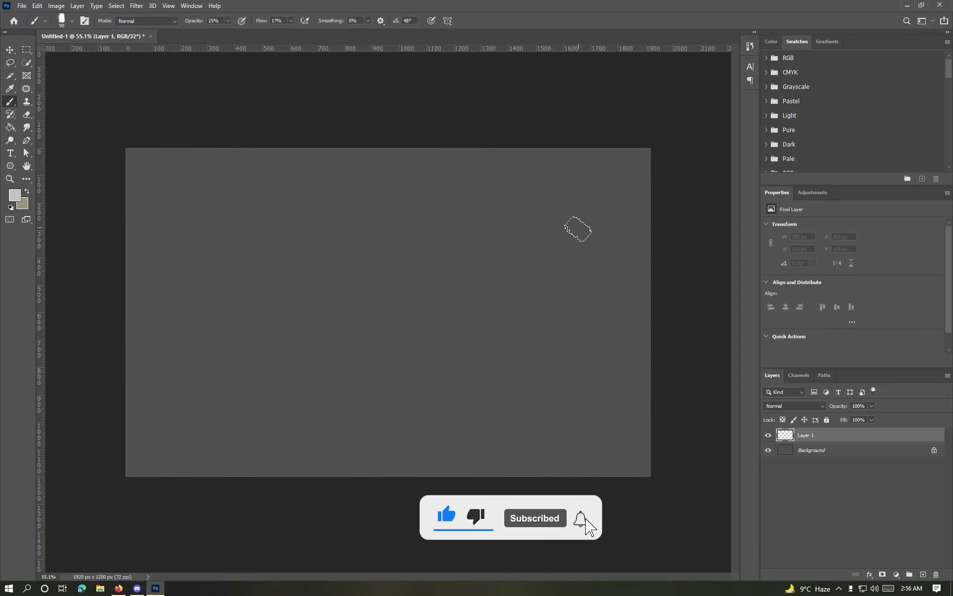
- Paint the large grey mountain slope and face on Layer 1 with a 12%-opacity brush rotated -27°
left_click(595, 212, "shift")
mouse_move(596, 212)
left_mouse_down()
mouse_move(707, 310)
mouse_move(644, 249)
left_mouse_up()
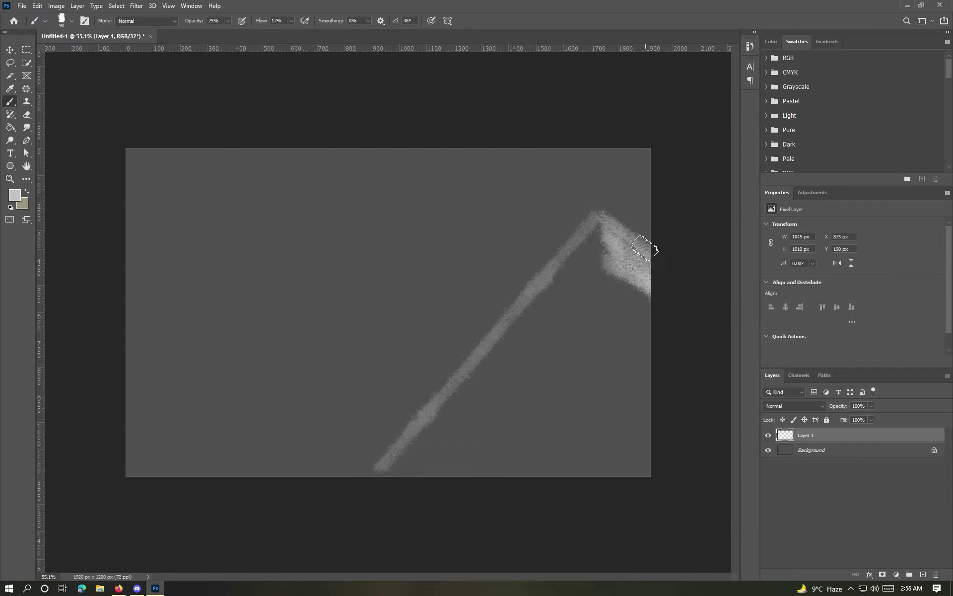
key("1")
key("2")
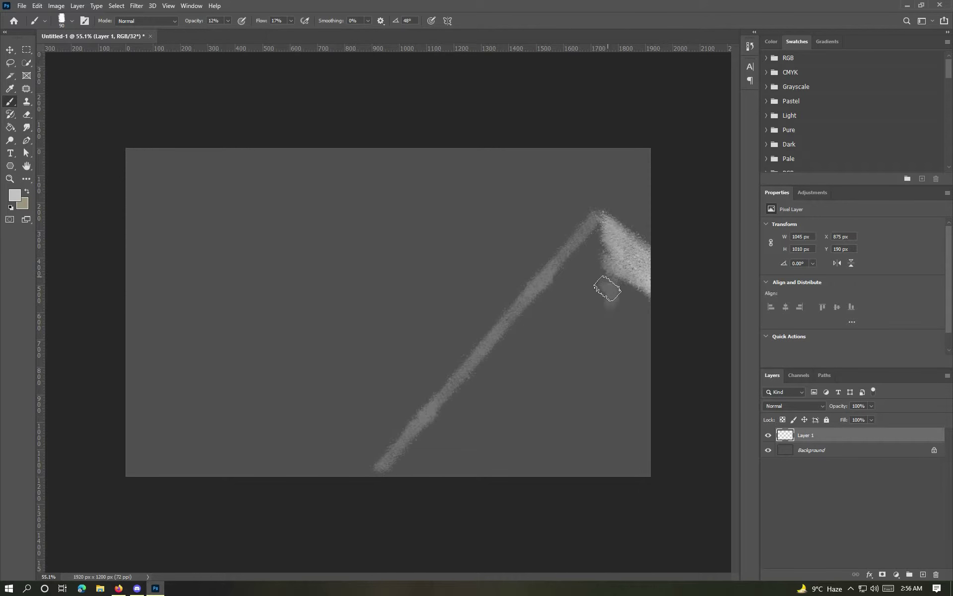
right_click(605, 276)
left_click_drag(348, 251, 343, 258)
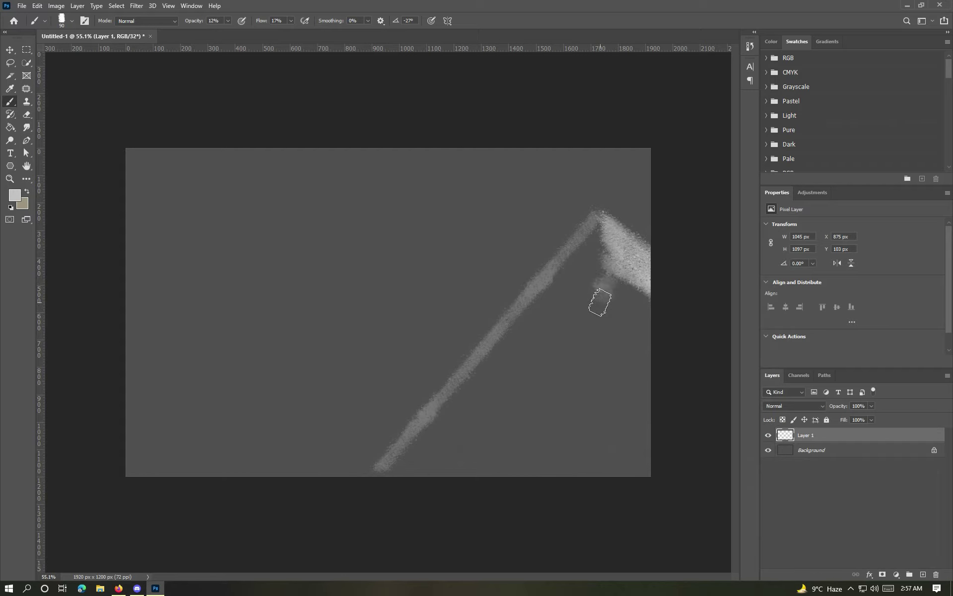
mouse_move(645, 436)
left_mouse_down()
mouse_move(624, 452)
mouse_move(568, 270)
mouse_move(460, 397)
mouse_move(518, 368)
mouse_move(543, 302)
mouse_move(495, 479)
mouse_move(350, 524)
left_mouse_up()
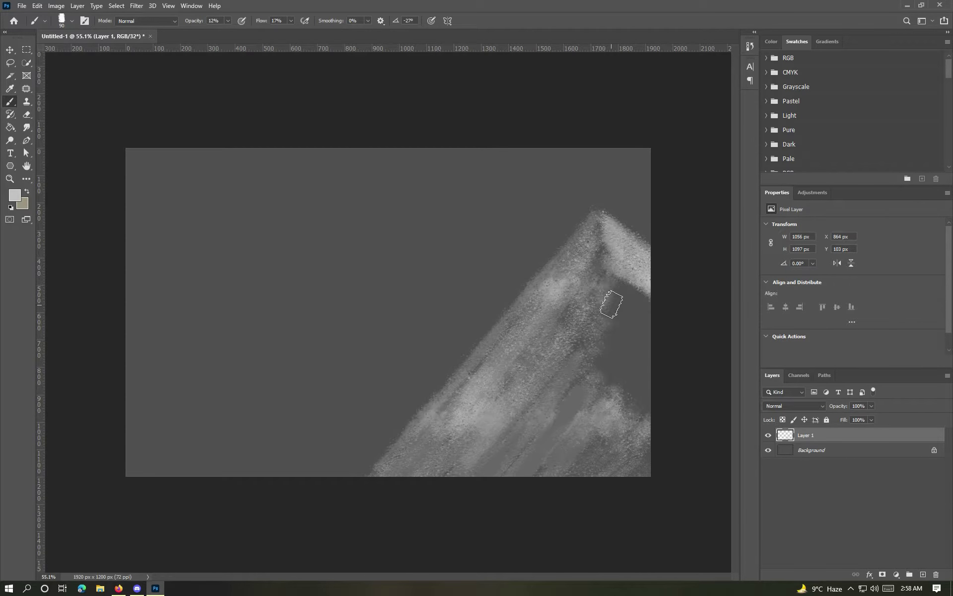
left_click_drag(611, 306, 618, 304)
left_click_drag(637, 375, 636, 387)
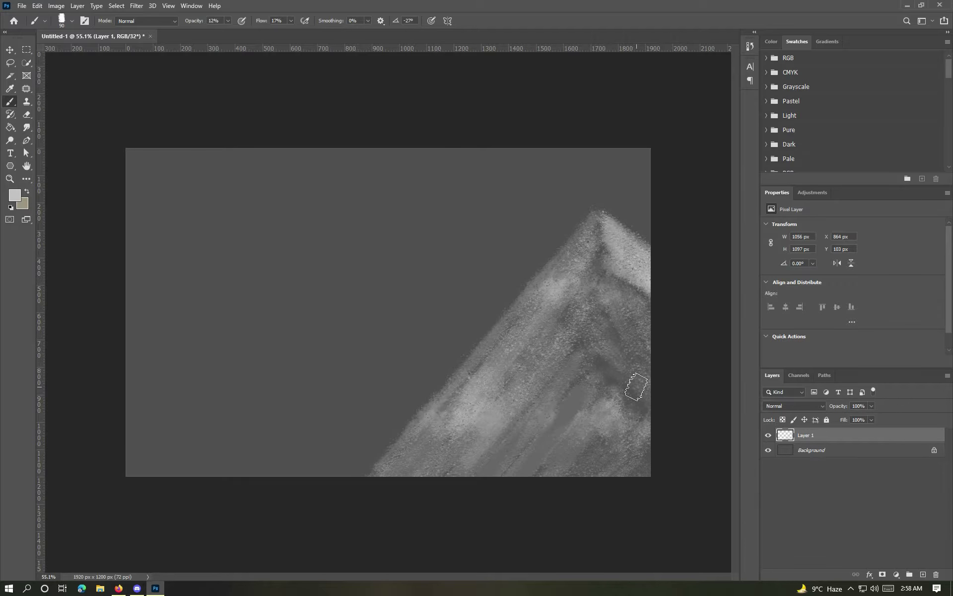
- Add a layer below and sketch the smaller background peaks on it
key("ctrl+shift+alt+n")
mouse_move(549, 268)
left_mouse_down()
mouse_move(500, 288)
mouse_move(372, 281)
mouse_move(300, 351)
mouse_move(356, 277)
mouse_move(495, 254)
left_mouse_up()
mouse_move(500, 291)
left_mouse_down()
mouse_move(476, 304)
mouse_move(336, 322)
mouse_move(445, 358)
mouse_move(339, 336)
left_mouse_up()
- Paint curved ridge strokes on the right mountain with a 30 px brush at 40% opacity
right_click(556, 328)
double_click(571, 345)
key("4")
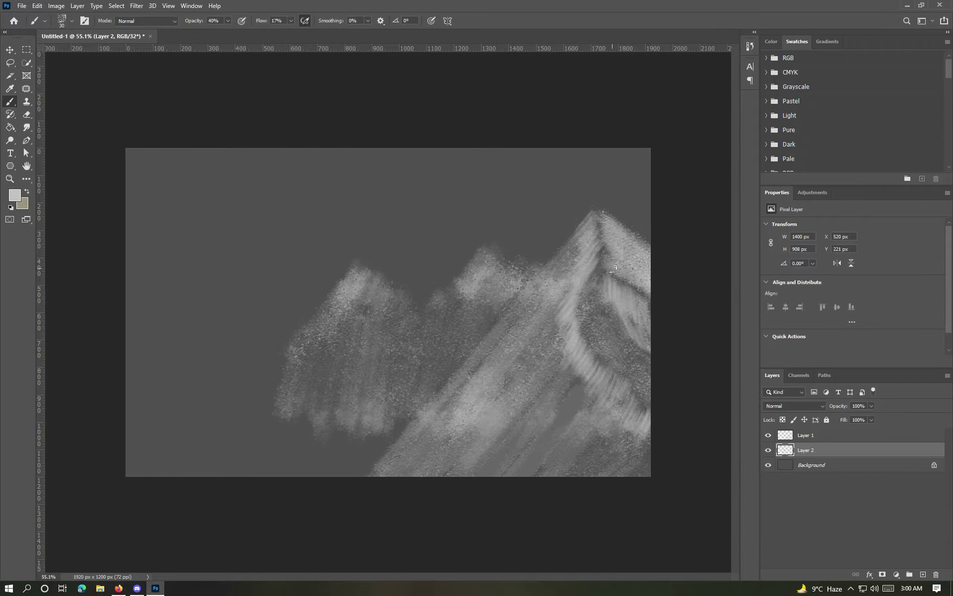
scroll(600, 244, "down", 2)
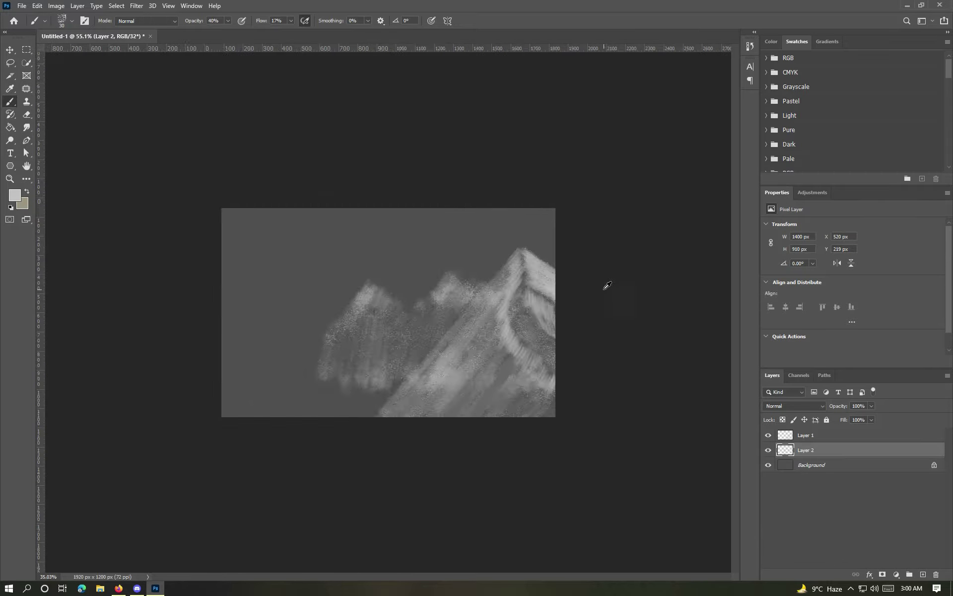
scroll(496, 230, "up", 4)
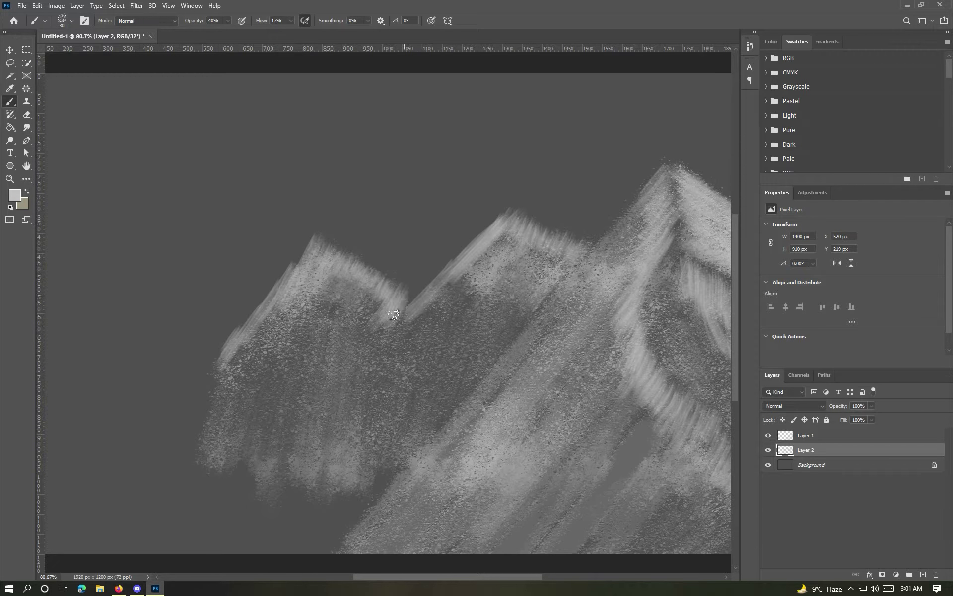
scroll(394, 315, "down", 5)
scroll(645, 307, "up", 6)
mouse_move(693, 291)
left_mouse_down()
mouse_move(633, 355)
mouse_move(676, 299)
left_mouse_up()
scroll(665, 307, "down", 1)
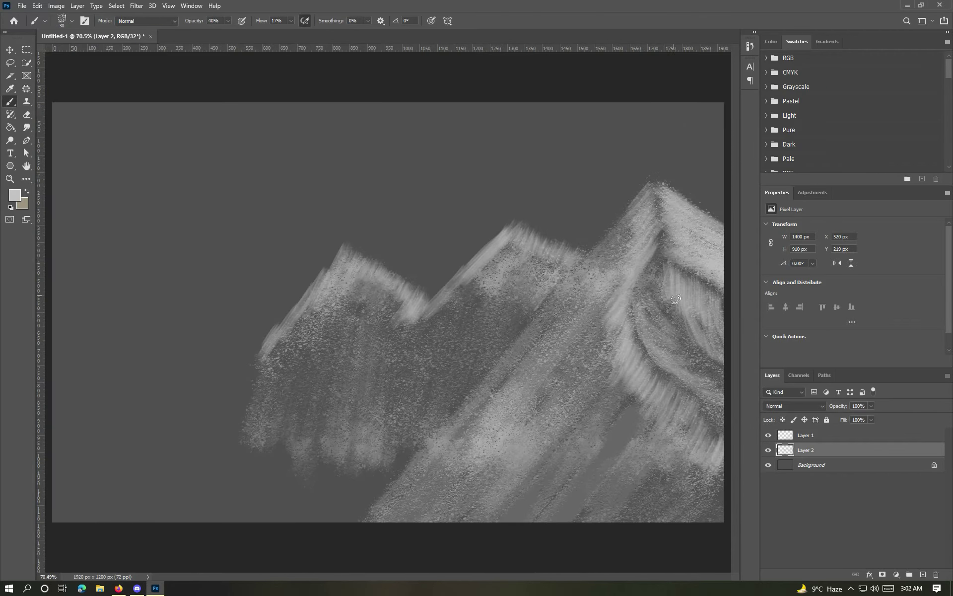
scroll(677, 299, "down", 3)
- Add a cloud layer at the top and paint a soft cloud at the left with a cloud brush
left_click(923, 574, "ctrl")
left_click_drag(800, 453, 805, 431)
right_click(431, 387)
scroll(596, 398, "down", 2)
double_click(393, 432)
mouse_move(266, 351)
left_mouse_down()
mouse_move(297, 368)
mouse_move(372, 373)
mouse_move(253, 294)
mouse_move(249, 213)
mouse_move(512, 229)
mouse_move(288, 279)
mouse_move(209, 238)
left_mouse_up()
- Paint more soft clouds across the sky at 100% brush flow
key("shift+0")
mouse_move(347, 238)
left_mouse_down()
mouse_move(191, 319)
mouse_move(322, 397)
mouse_move(170, 224)
mouse_move(392, 236)
mouse_move(340, 187)
left_mouse_up()
scroll(298, 287, "down", 2)
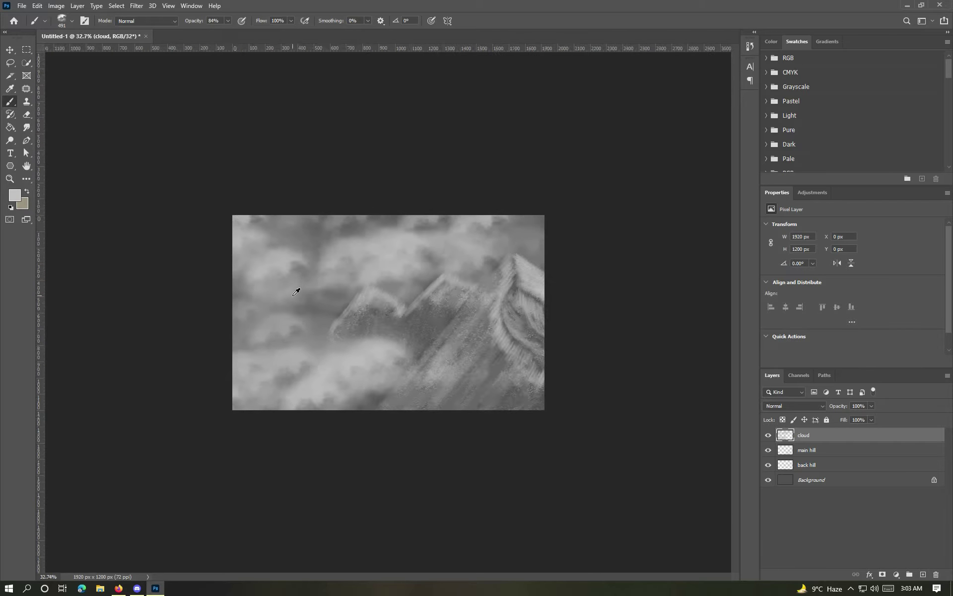
scroll(607, 234, "up", 1)
mouse_move(606, 234)
left_mouse_down()
mouse_move(290, 347)
mouse_move(289, 322)
left_mouse_up()
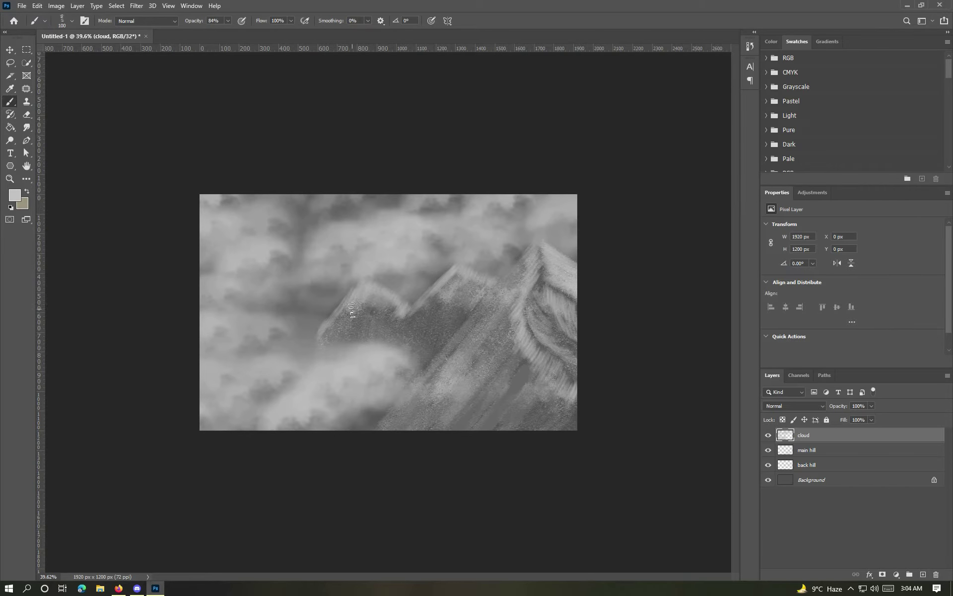
- Pick a darker paint colour and shade the back hill's peaks with dark strokes
left_click(14, 195)
left_click(242, 328)
key("Return")
left_click(228, 21)
key("ctrl+z")
key("ctrl+z")
key("alt+bracketleft")
key("alt+bracketleft")
mouse_move(343, 328)
left_mouse_down()
mouse_move(392, 298)
mouse_move(447, 283)
left_mouse_up()
mouse_move(408, 343)
left_mouse_down()
mouse_move(476, 279)
mouse_move(435, 292)
left_mouse_up()
scroll(435, 293, "down", 1, "alt")
- Erase a light patch of cloud on the cloud layer
scroll(435, 293, "up", 3, "alt")
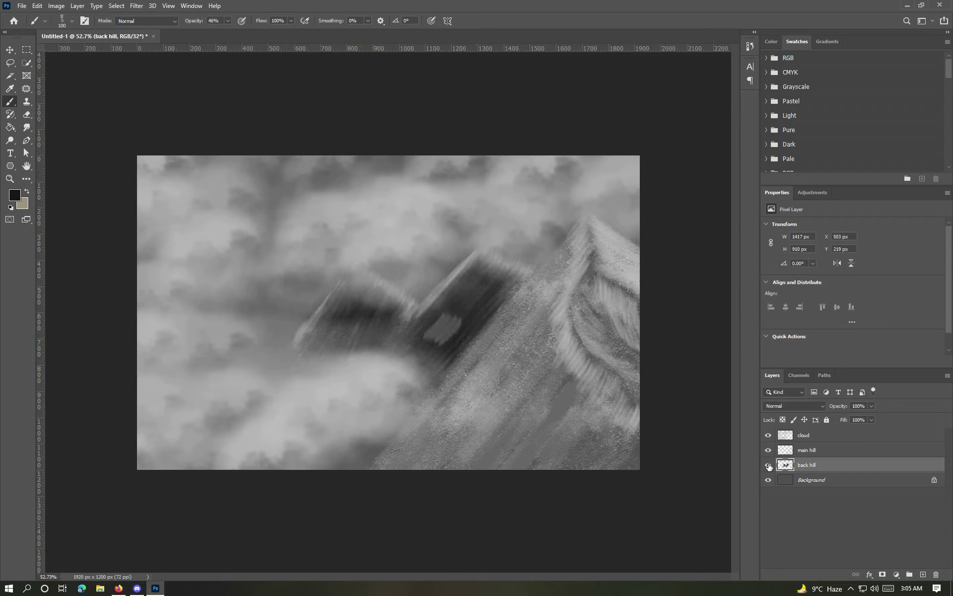
key("alt+bracketright")
key("alt+bracketright")
key("e")
left_click_drag(437, 330, 458, 298)
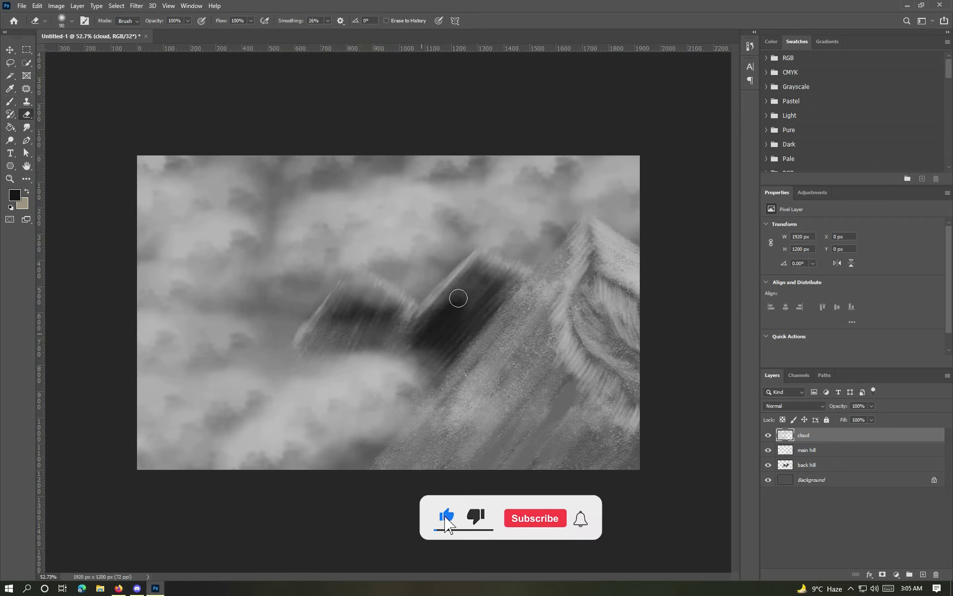
- Paint more dark strokes over the back hill peaks
left_click(818, 464)
key("b")
left_click_drag(422, 341, 489, 272)
mouse_move(452, 350)
left_mouse_down()
mouse_move(586, 229)
mouse_move(529, 293)
left_mouse_up()
- Streak dark shading along the main hill's ridge, peak, right flank and lower slope
key("alt+bracketright")
left_click_drag(595, 226, 509, 346)
mouse_move(553, 260)
left_mouse_down()
mouse_move(461, 377)
mouse_move(532, 362)
mouse_move(591, 219)
left_mouse_up()
mouse_move(397, 467)
left_mouse_down()
mouse_move(566, 317)
mouse_move(552, 348)
mouse_move(602, 382)
mouse_move(591, 459)
left_mouse_up()
left_click_drag(586, 377, 459, 479)
left_click_drag(595, 407, 536, 469)
mouse_move(616, 271)
left_mouse_down()
mouse_move(602, 298)
mouse_move(635, 357)
left_mouse_up()
mouse_move(596, 285)
left_mouse_down()
mouse_move(633, 377)
mouse_move(626, 333)
mouse_move(598, 325)
left_mouse_up()
left_click_drag(584, 290, 639, 373)
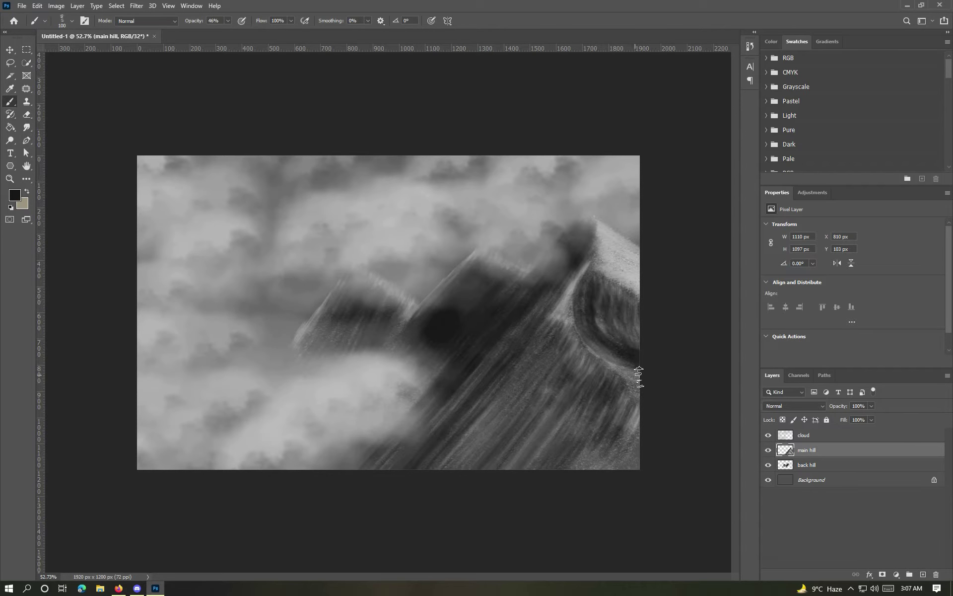
scroll(593, 298, "up", 2)
- Erase the cloud covering the main peak on the cloud layer
key("alt+bracketright")
left_click(319, 330, "alt")
scroll(307, 357, "down", 4)
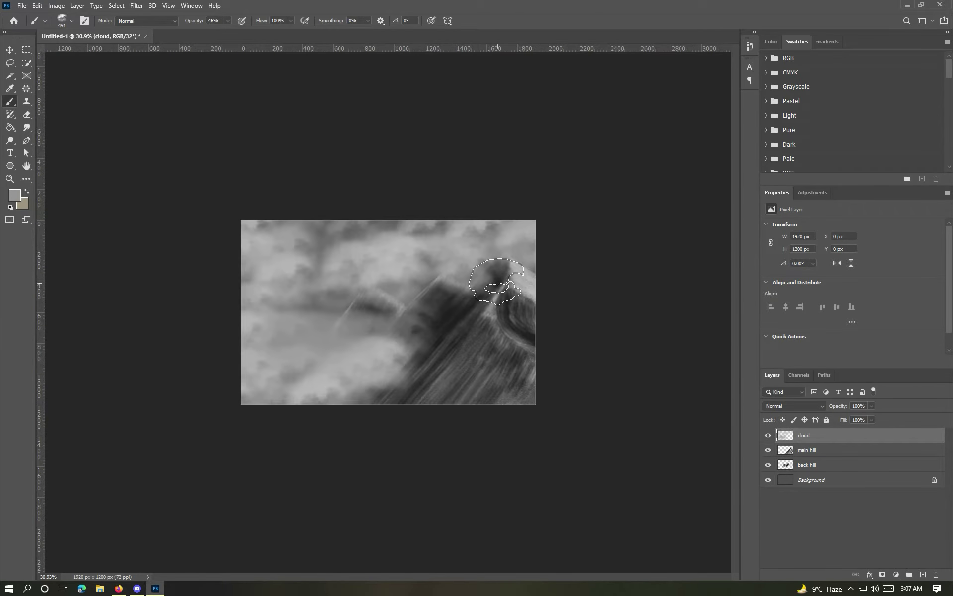
right_click(323, 318)
key("Escape")
key("e")
left_click_drag(437, 305, 489, 308)
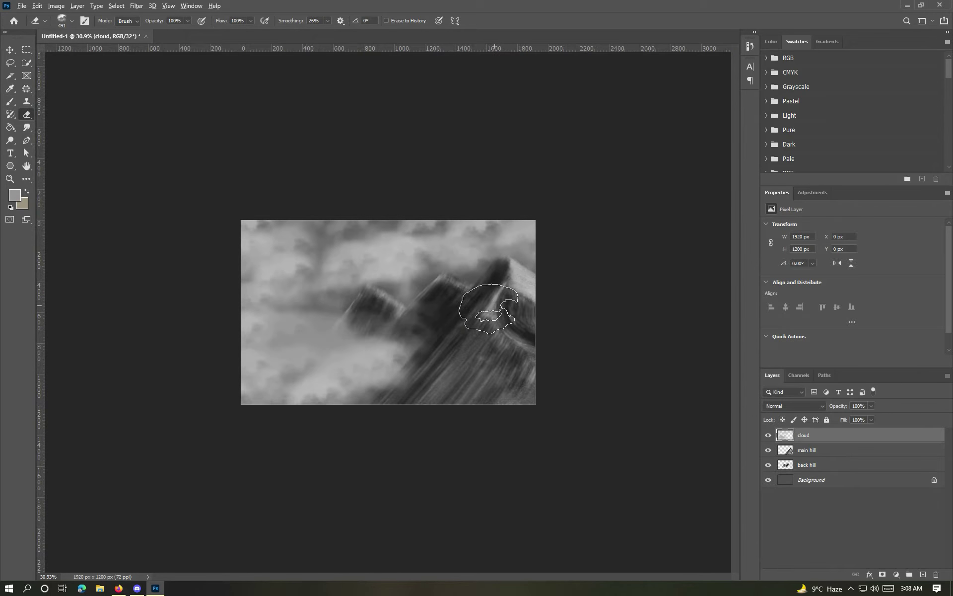
scroll(389, 312, "up", 2)
- Paint bright white clouds across the left and upper sky at 64% opacity and 30% flow
key("b")
key("6")
key("4")
key("shift+3")
key("shift+0")
right_click(208, 417, "alt+shift")
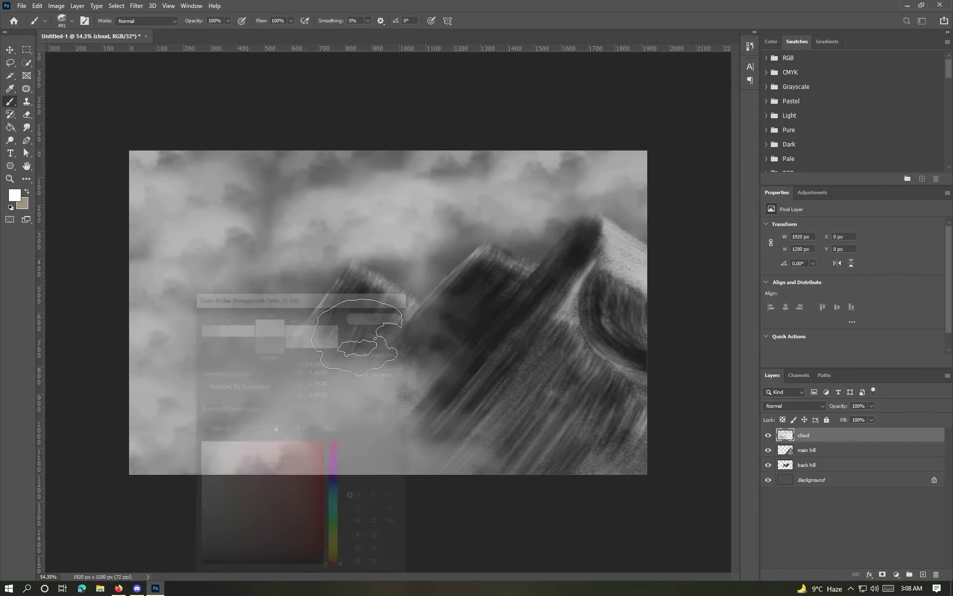
left_click(397, 229)
left_click(179, 392)
left_click_drag(273, 233, 164, 307)
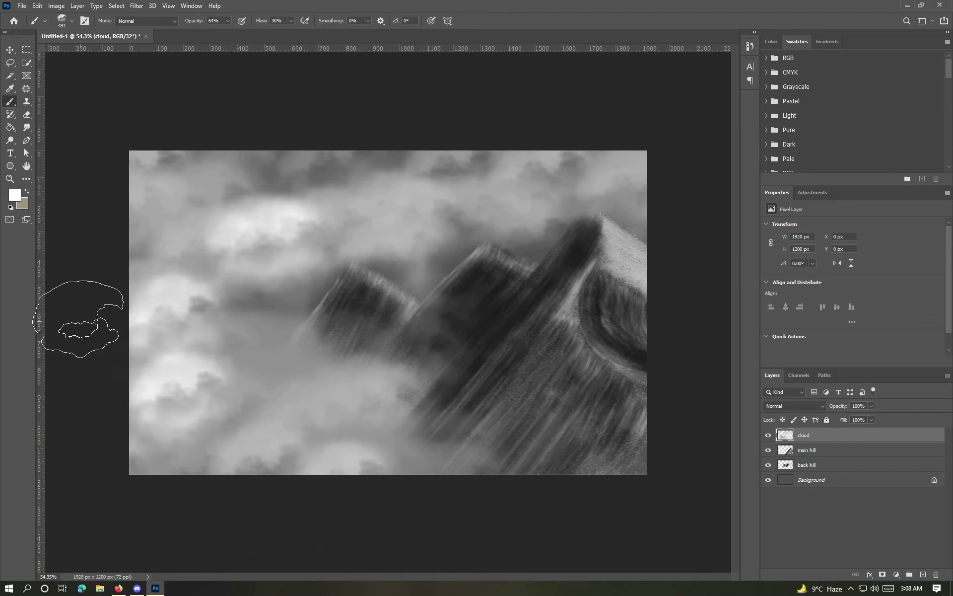
left_click_drag(347, 397, 164, 447)
left_click_drag(472, 169, 546, 198)
- Select the main hill layer and choose a 45 px brush
key("alt+[")
right_click(506, 355)
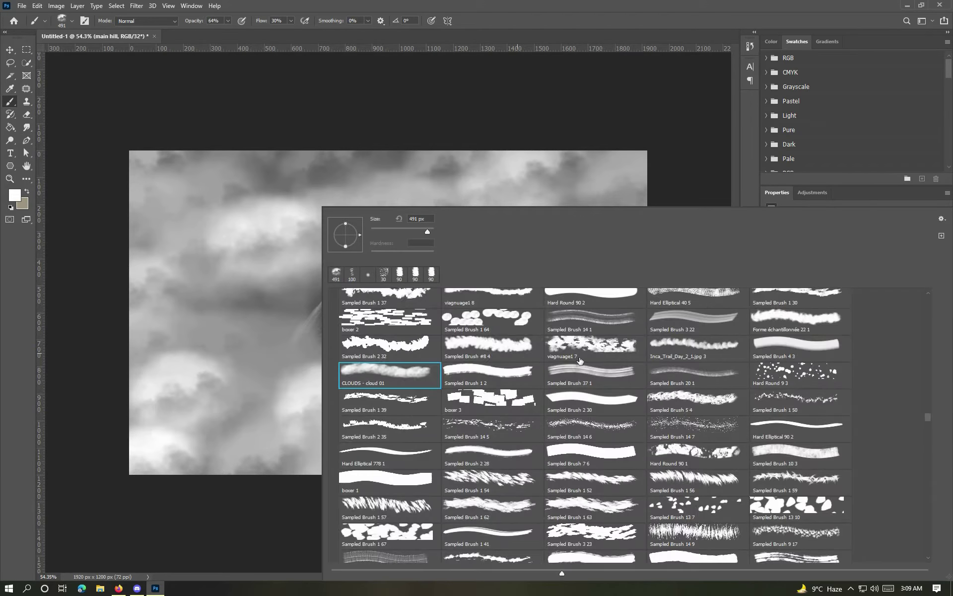
left_click_drag(928, 394, 930, 365)
double_click(589, 469)
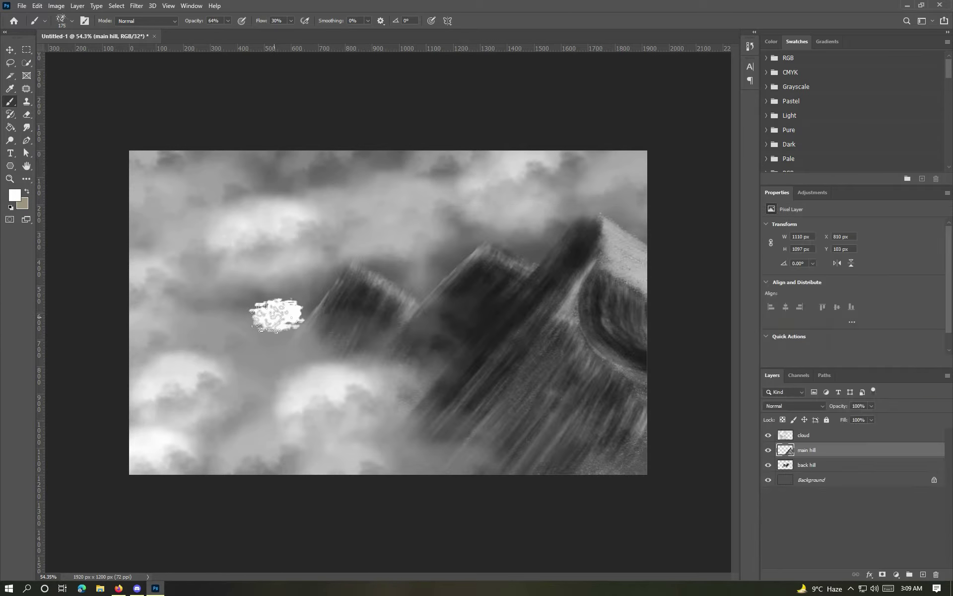
- Set black as the paint colour with 100% brush opacity and flow
scroll(373, 340, "up", 2)
left_click(15, 195)
left_click(208, 571)
key("Return")
scroll(586, 348, "up", 2)
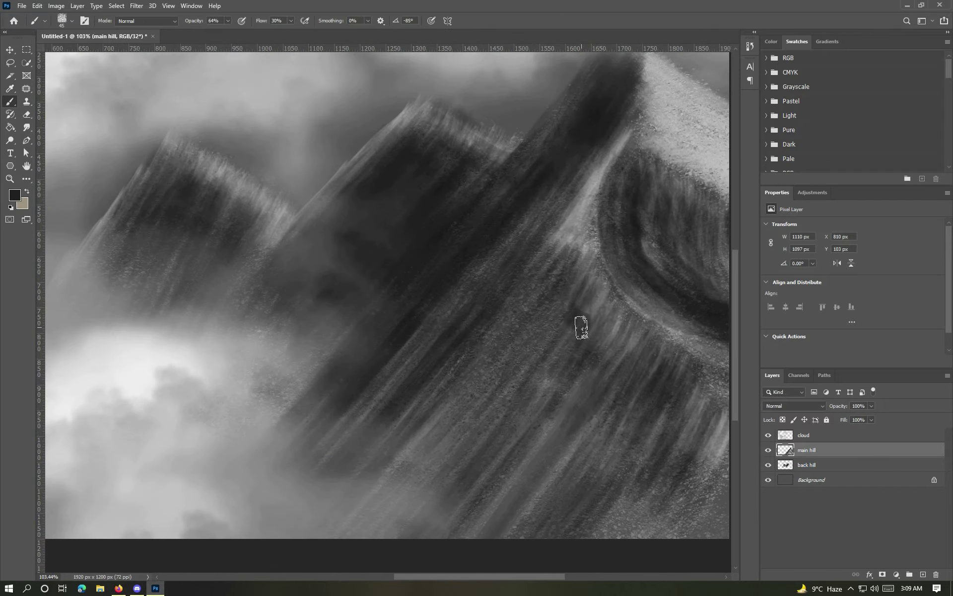
key("shift+5")
key("shift+4")
scroll(621, 96, "up", 3)
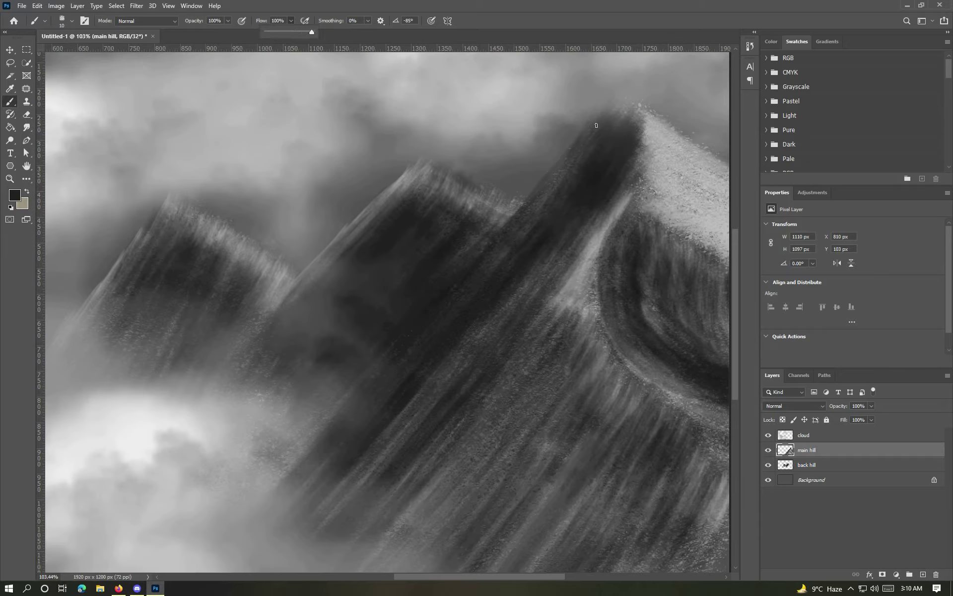
- On a new layer above main hill, paint a jagged black crack down the ridge and set it to Multiply
key("ctrl+shift+alt+n")
scroll(627, 177, "up", 2)
left_click_drag(623, 165, 628, 177)
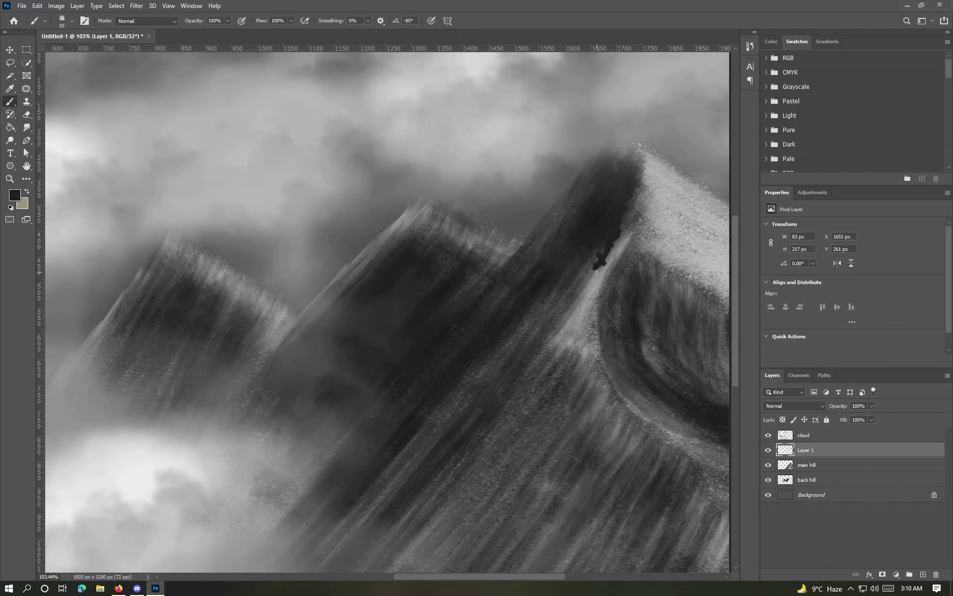
key("ctrl+0")
key("Escape")
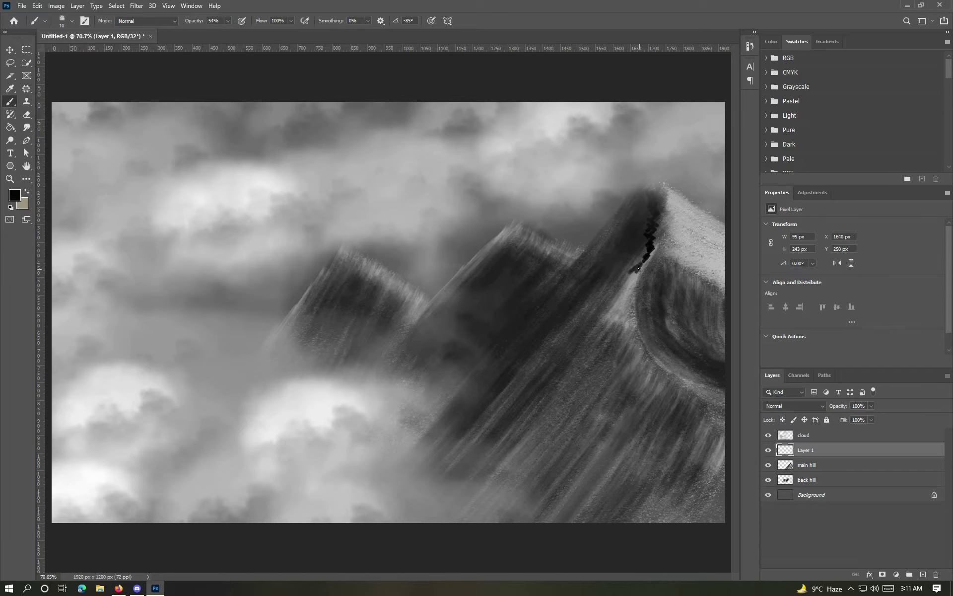
left_click_drag(635, 357, 676, 401)
scroll(676, 401, "up", 1)
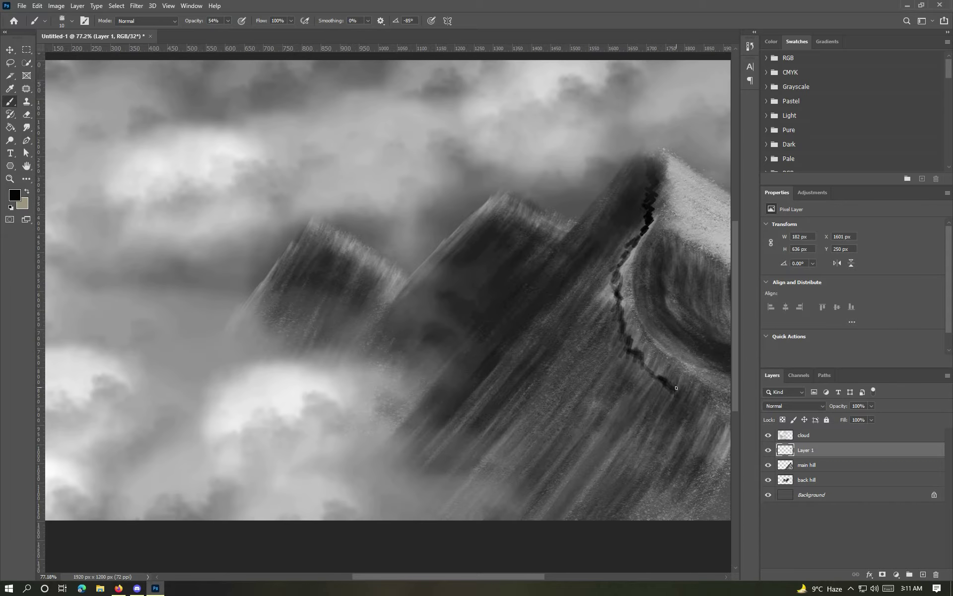
scroll(701, 412, "down", 2)
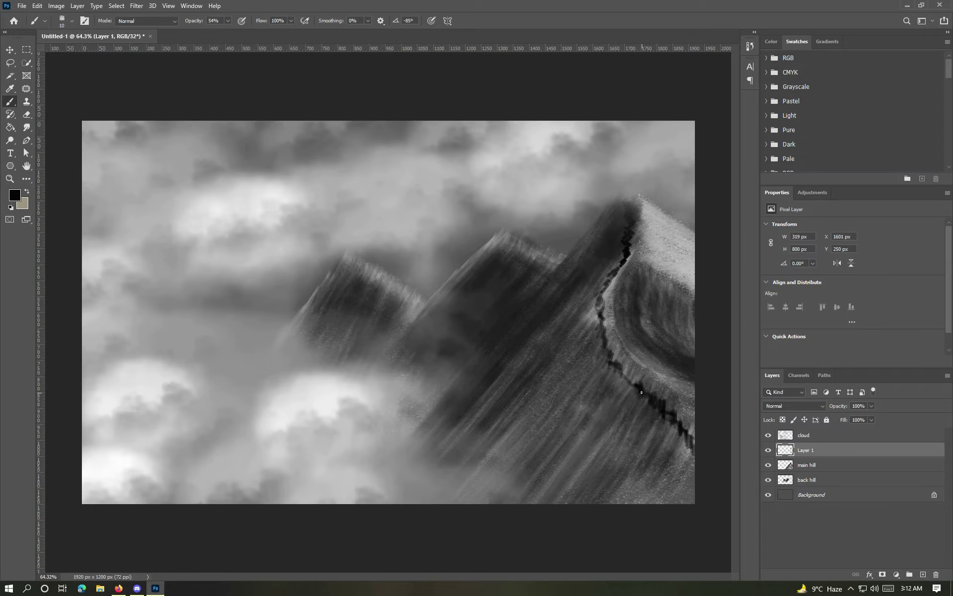
scroll(641, 392, "down", 2)
left_click(794, 405)
left_click(782, 362)
- Lower the trail layer's opacity to 86%
left_click_drag(871, 405, 865, 417)
scroll(581, 319, "down", 1)
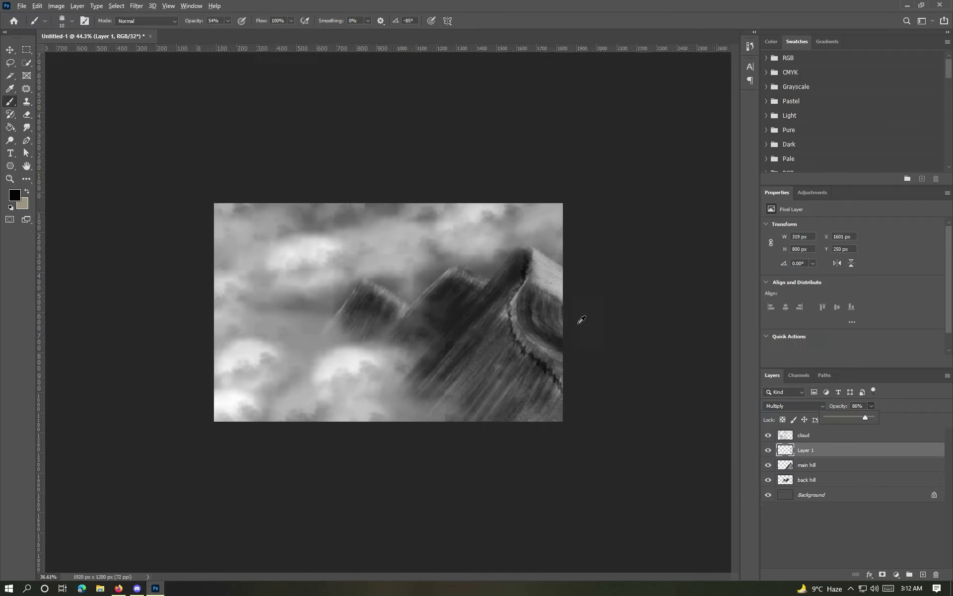
scroll(454, 332, "up", 5)
- Stamp a standing-person brush on the ridge to create the hiker silhouette
right_click(928, 350)
mouse_move(927, 350)
left_mouse_down()
mouse_move(941, 412)
mouse_move(930, 506)
mouse_move(941, 513)
left_mouse_up()
scroll(591, 319, "up", 5)
double_click(591, 320)
scroll(610, 318, "down", 2)
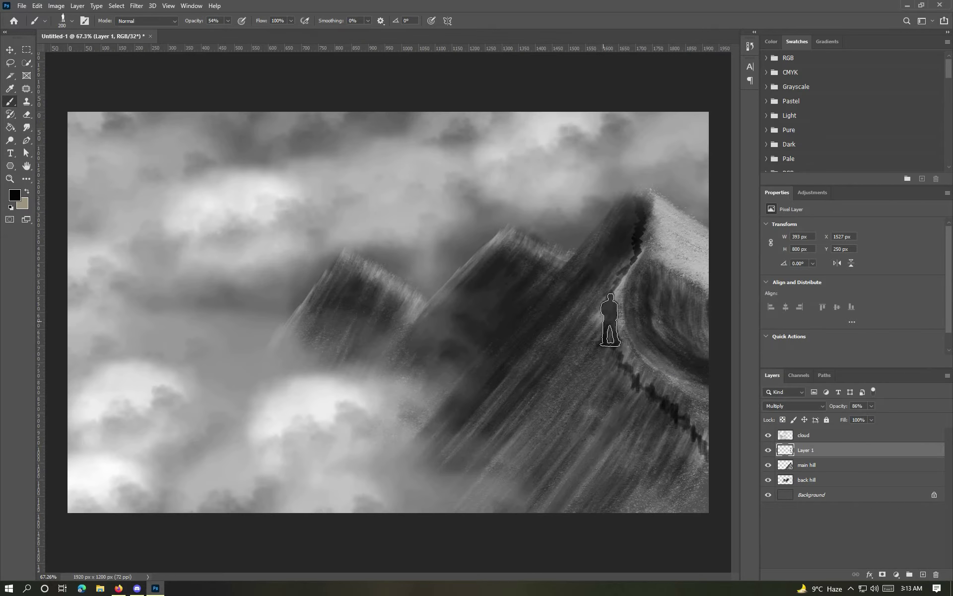
scroll(610, 319, "down", 2)
scroll(660, 366, "up", 4)
- Switch to a 10 px brush, add a new Layer 2 and raise the brush opacity
right_click(469, 344)
scroll(917, 499, "down", 5)
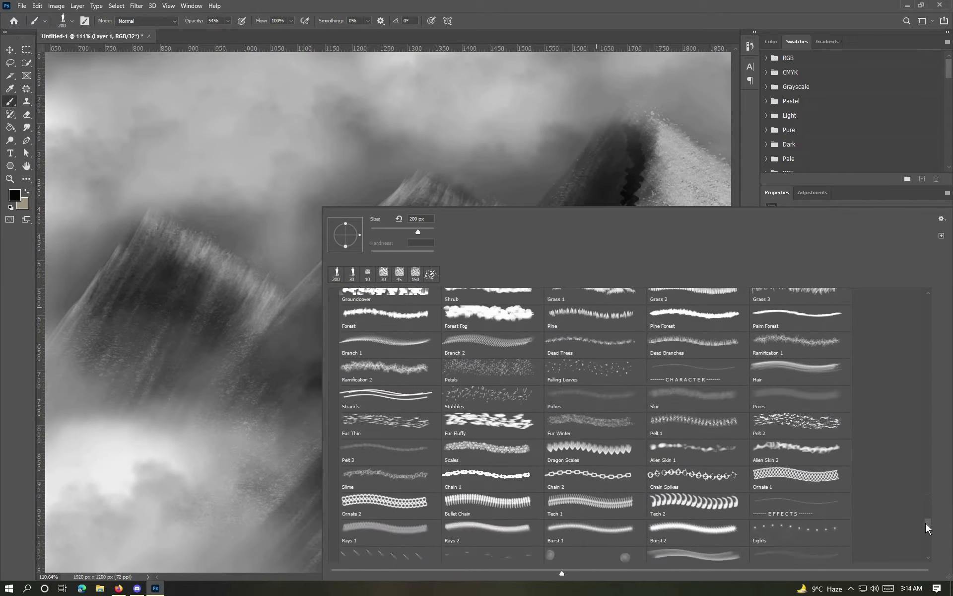
double_click(577, 348)
scroll(577, 268, "up", 5)
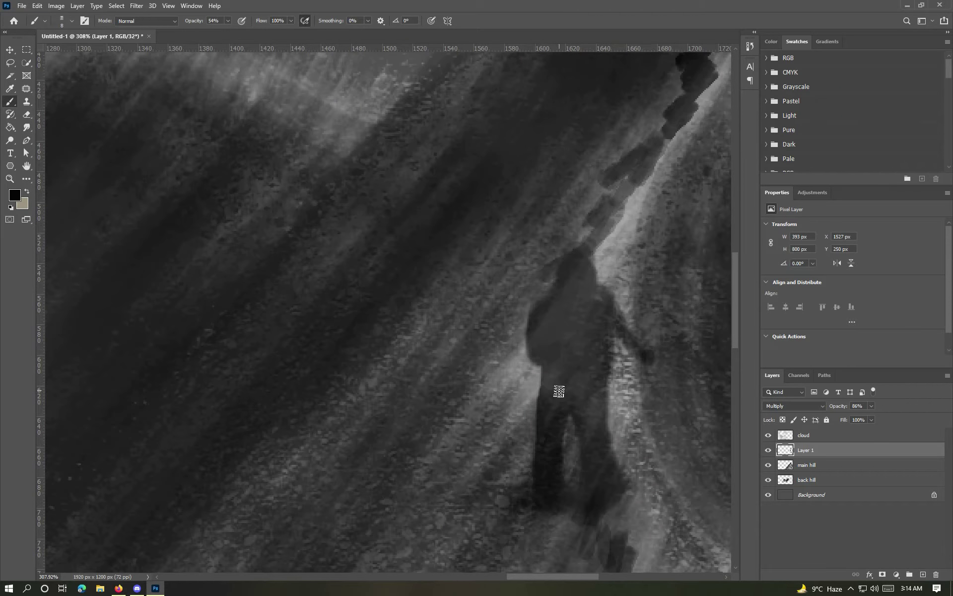
key("ctrl+shift+alt+n")
key("8")
key("5")
right_click(601, 344)
- Darken and define the hiker's head, torso and arm with a small textured brush
double_click(389, 439)
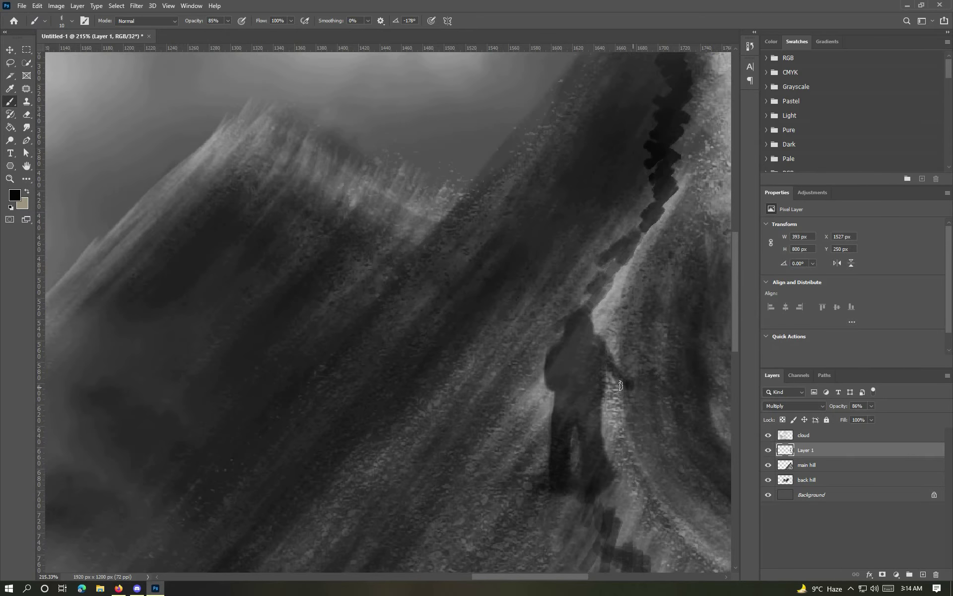
scroll(648, 400, "up", 1)
mouse_move(523, 253)
left_mouse_down()
mouse_move(476, 517)
mouse_move(598, 362)
mouse_move(499, 459)
left_mouse_up()
left_click_drag(516, 298, 532, 375)
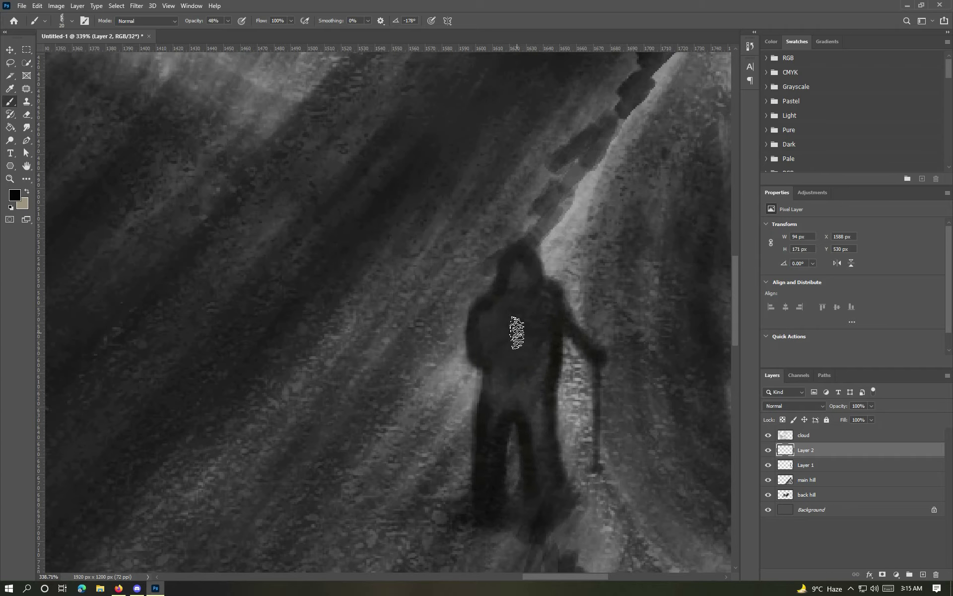
scroll(512, 259, "up", 2, "alt")
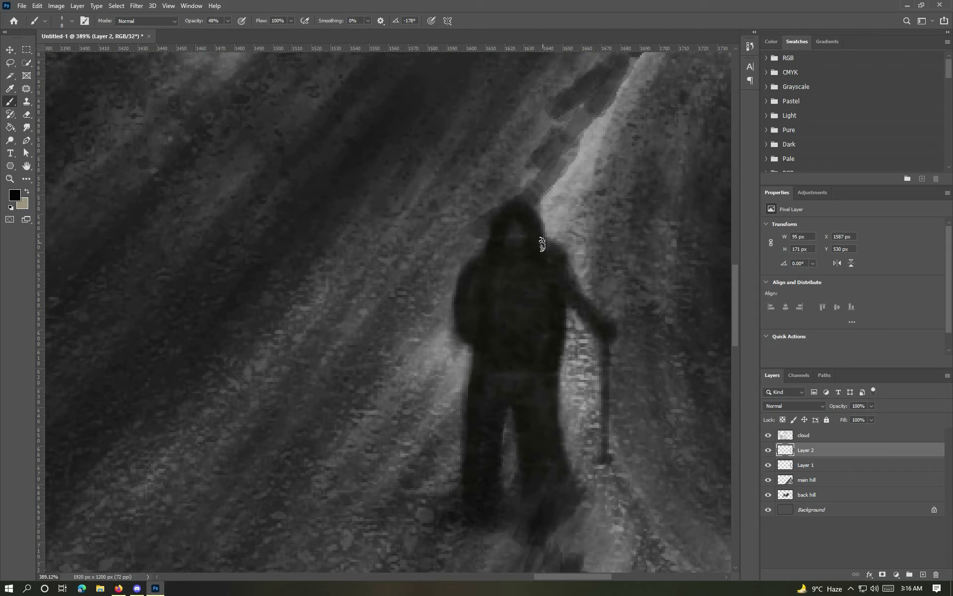
scroll(546, 238, "down", 3, "alt")
scroll(640, 214, "down", 2, "alt")
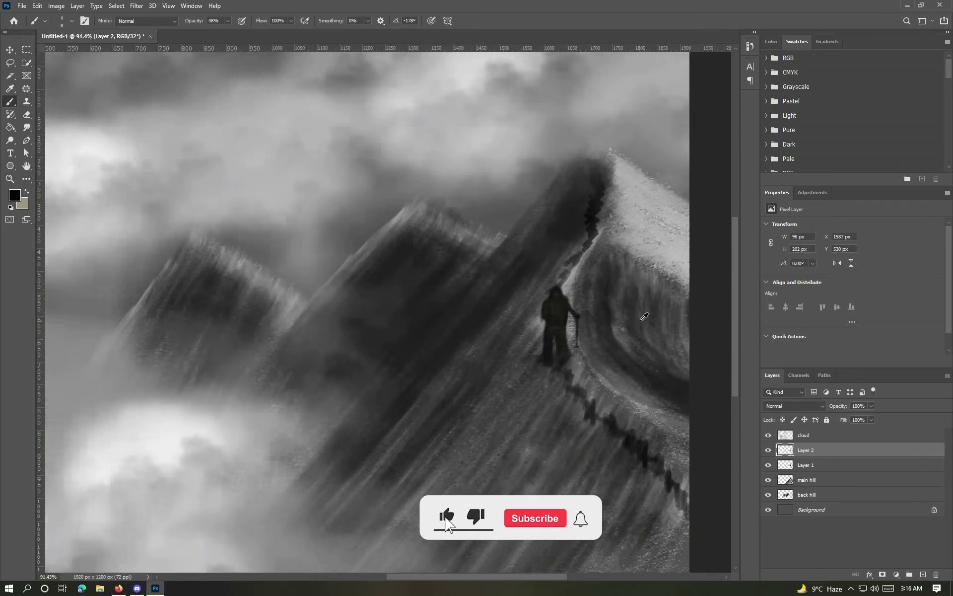
scroll(640, 214, "down", 3, "alt")
scroll(509, 220, "up", 4, "alt")
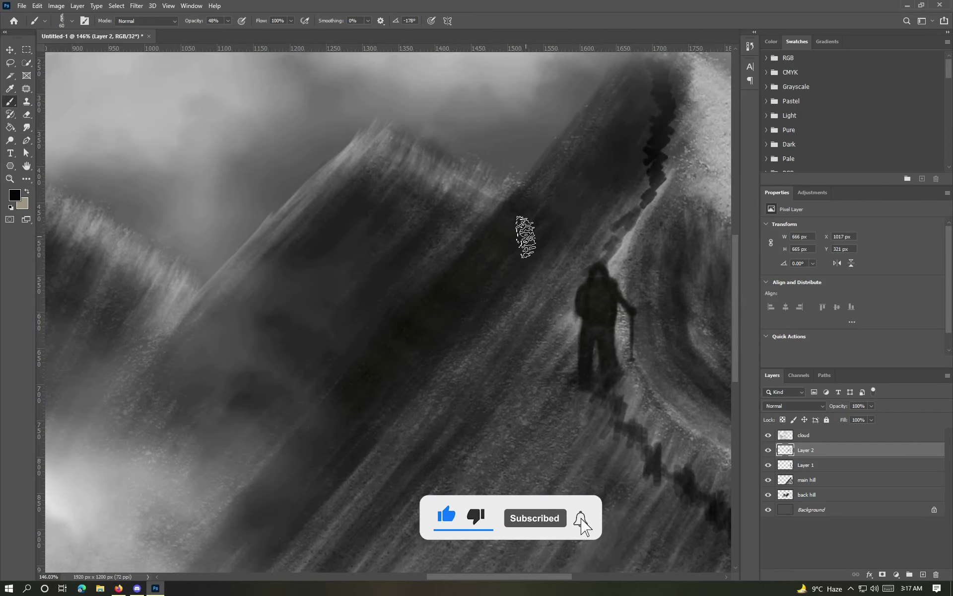
scroll(523, 436, "down", 2, "alt")
scroll(571, 282, "down", 2, "alt")
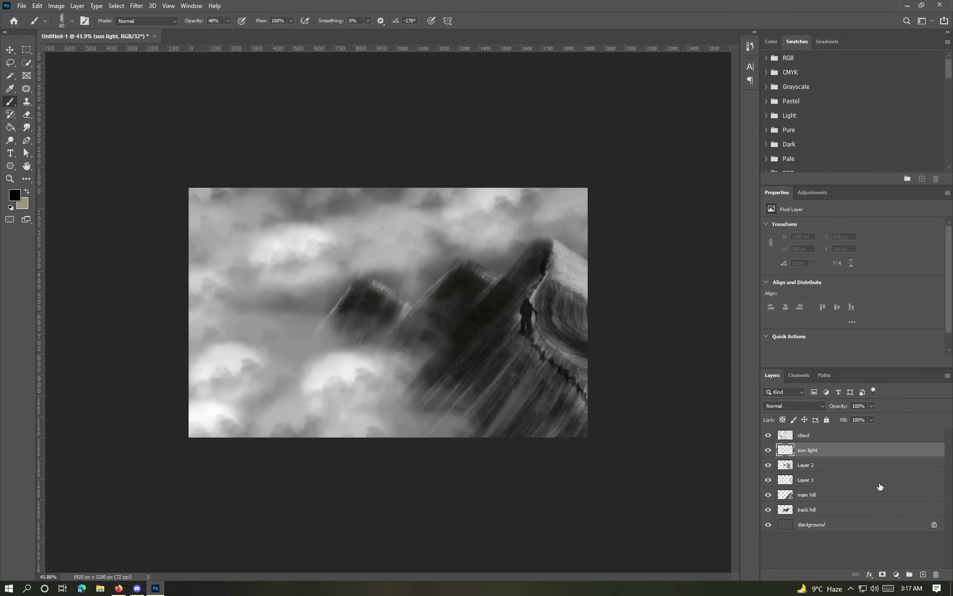
- Set the foreground colour to a light warm yellow
left_click(14, 195)
left_click_drag(247, 428, 261, 428)
left_click(279, 441)
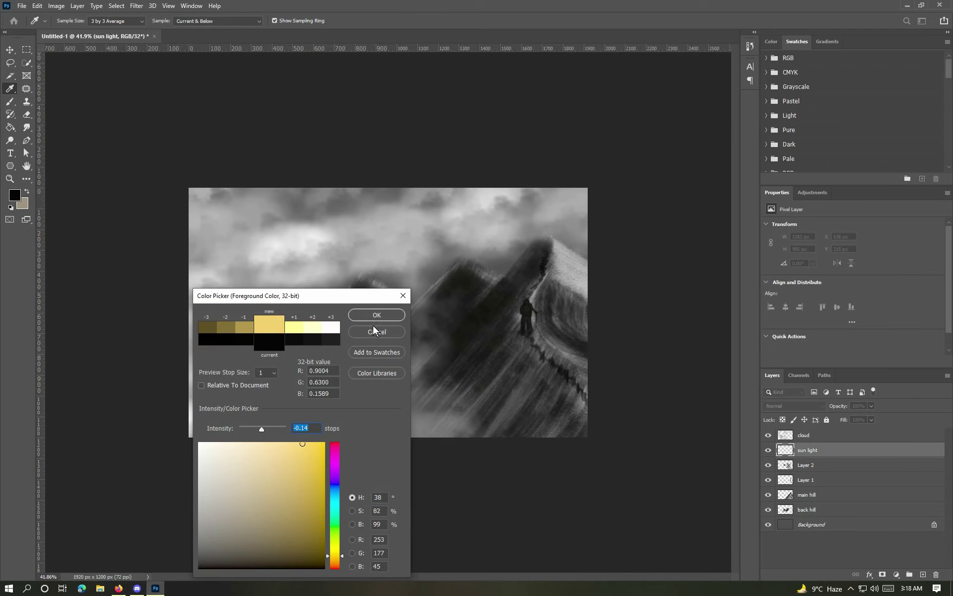
- Paint yellow sunlight along the top-right ridge, peak tops and curving path, undoing one stray stroke
left_click_drag(642, 193, 697, 231)
left_click_drag(652, 209, 724, 266)
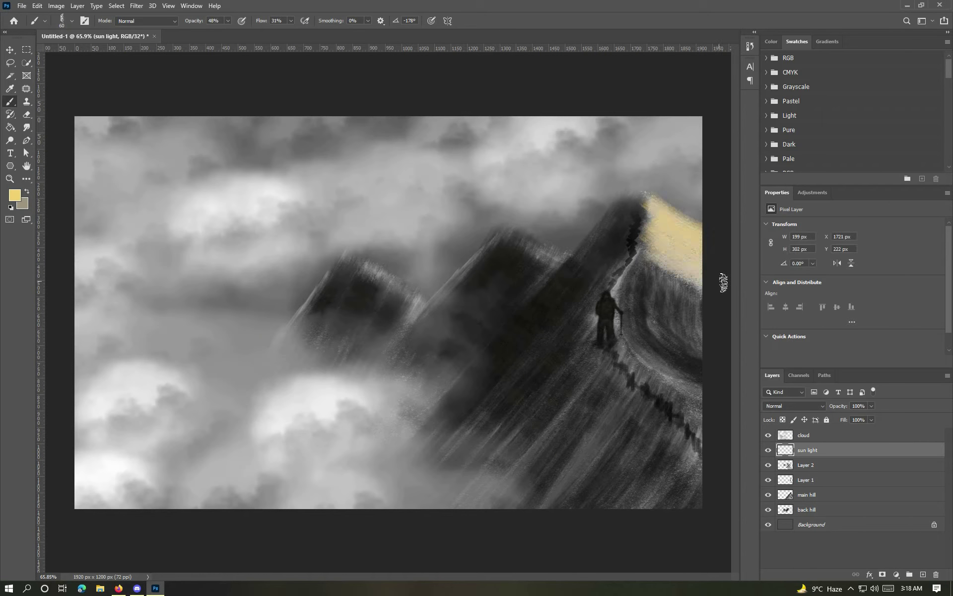
left_click_drag(644, 268, 684, 370)
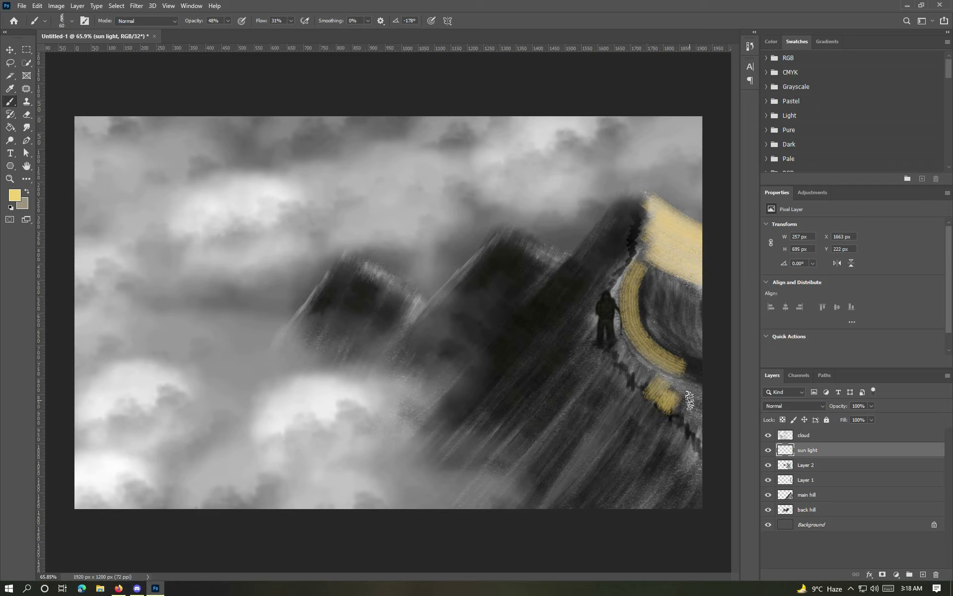
left_click_drag(695, 416, 646, 354)
key("ctrl+z")
scroll(276, 219, "down", 2)
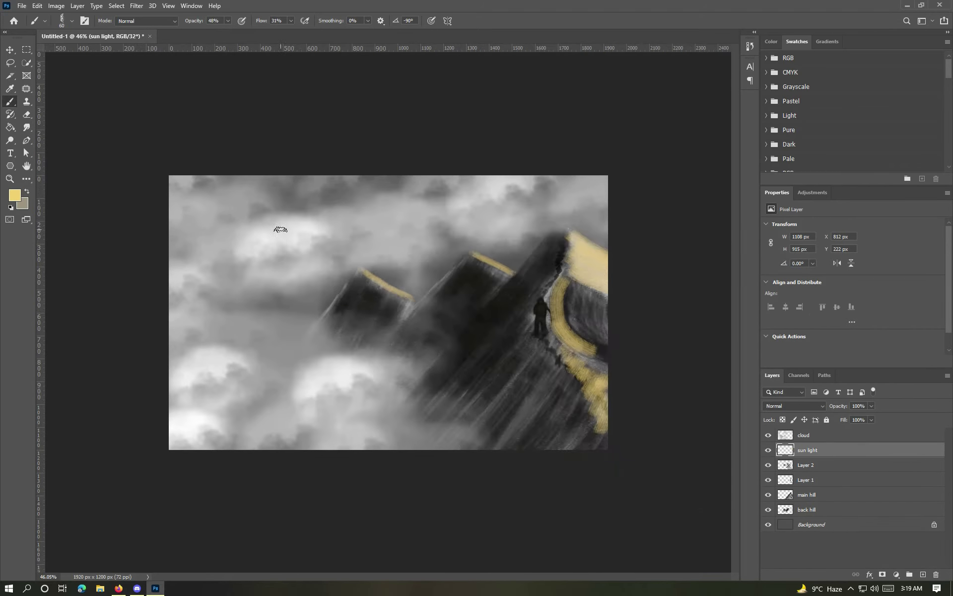
right_click(298, 211)
- Scroll through the brush preset picker to browse for a new brush
scroll(765, 443, "down", 3)
scroll(765, 443, "down", 3)
scroll(907, 531, "up", 3)
scroll(914, 540, "up", 5)
scroll(916, 536, "up", 5)
scroll(920, 497, "up", 5)
scroll(920, 497, "down", 5)
scroll(921, 471, "down", 5)
scroll(926, 511, "down", 5)
scroll(932, 550, "down", 5)
scroll(934, 526, "up", 5)
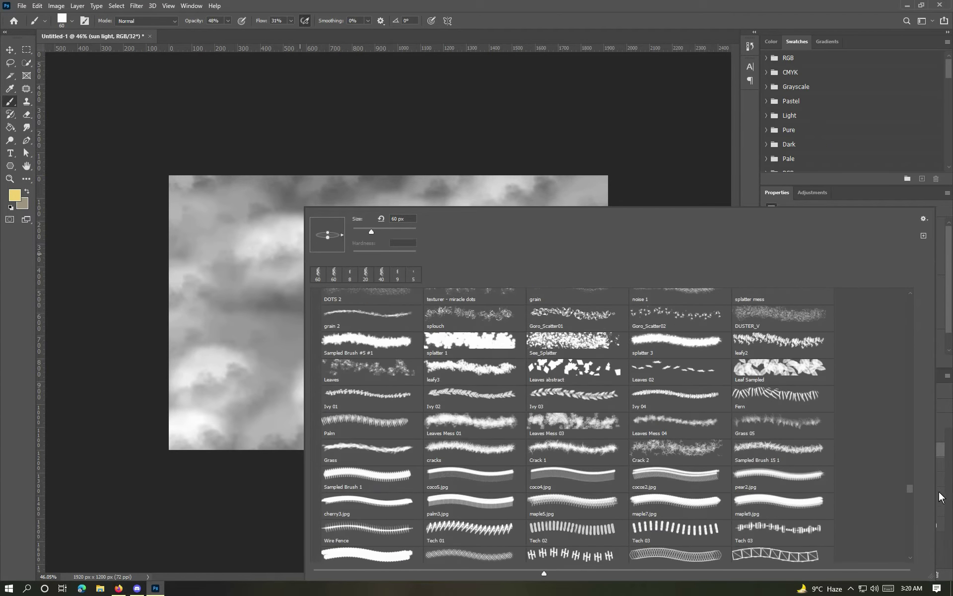
scroll(941, 485, "up", 3)
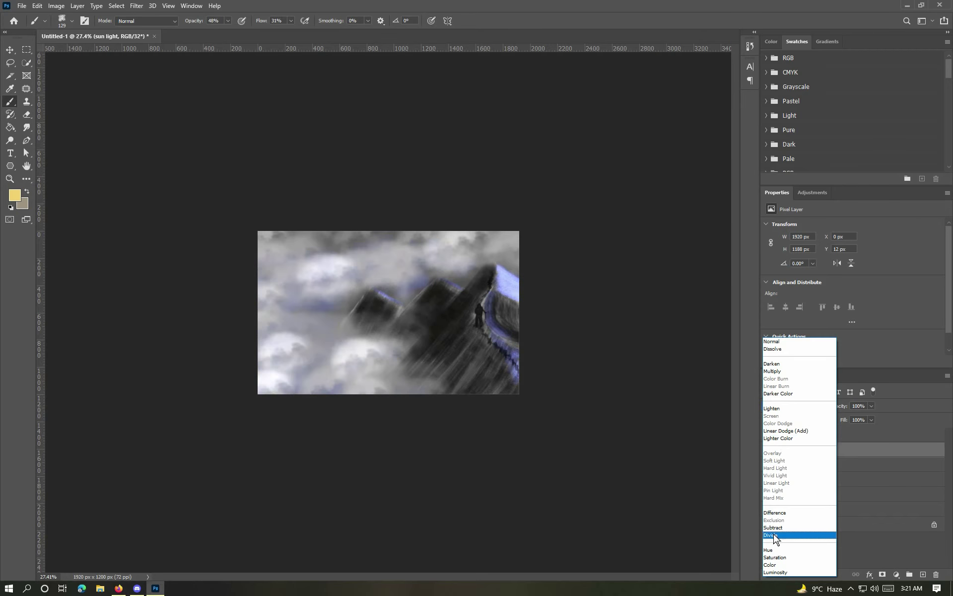
- Preview the sun light layer in Divide blending, then return it to Normal
left_click(779, 535)
double_click(836, 454)
left_click(898, 366)
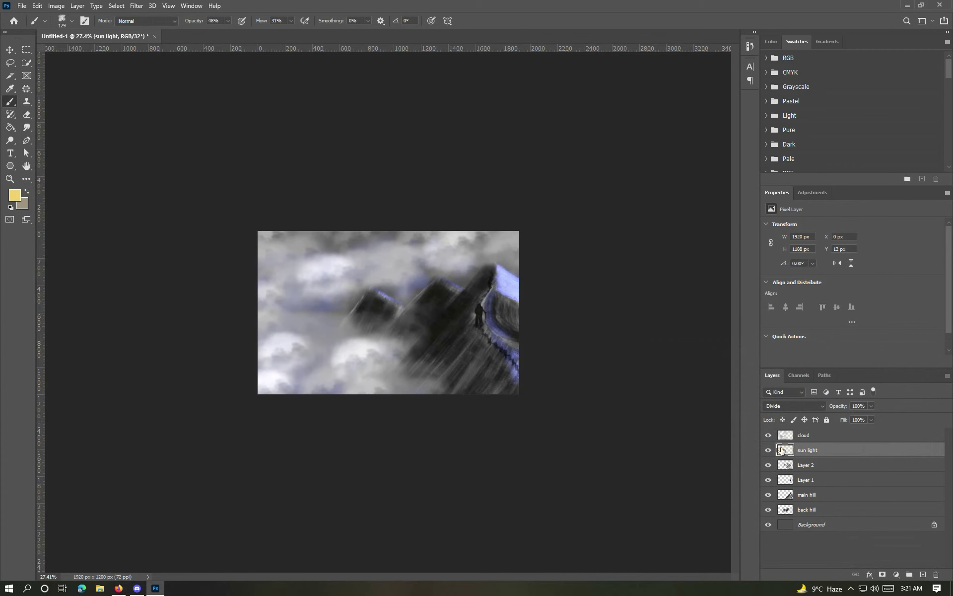
double_click(834, 456)
key("Escape")
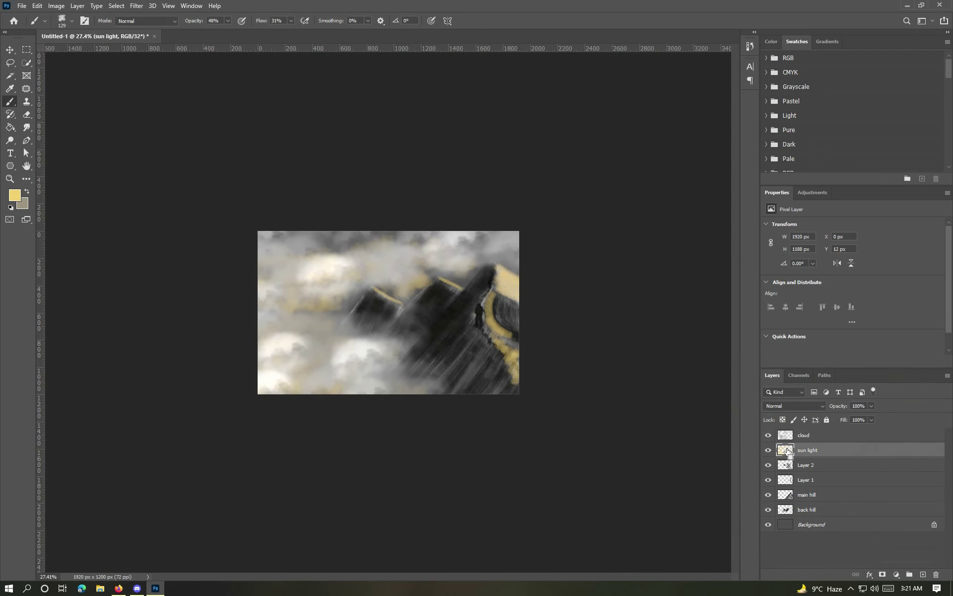
- Zoom in on the hiker and set up a size-6 brush at 11% opacity with low flow
scroll(514, 307, "up", 5)
scroll(514, 307, "up", 10)
right_click(514, 307)
scroll(586, 387, "up", 5)
scroll(586, 388, "up", 5)
double_click(458, 300)
left_click_drag(227, 21, 209, 32)
left_click_drag(291, 21, 282, 34)
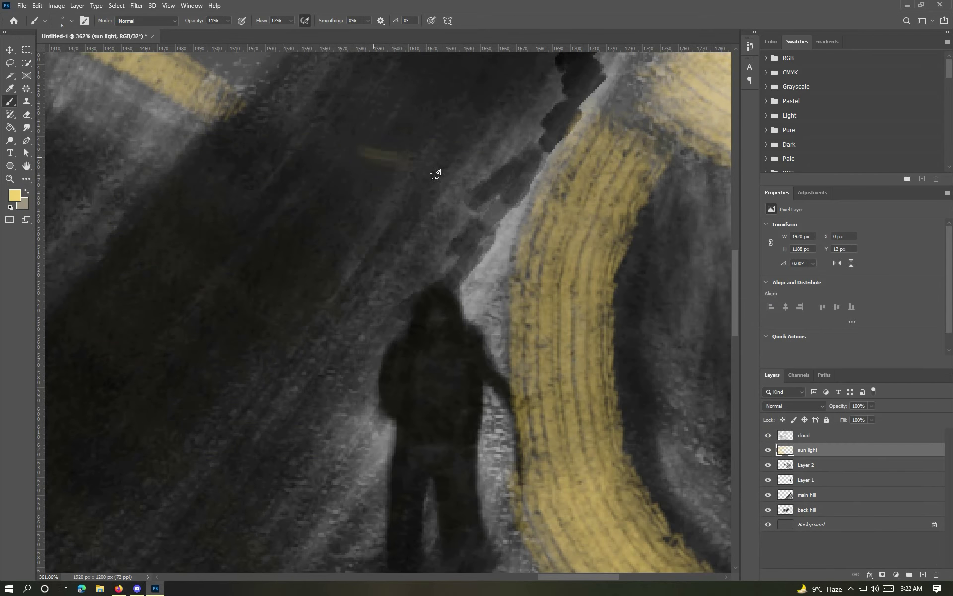
scroll(472, 318, "up", 3)
scroll(496, 437, "down", 10)
scroll(505, 459, "up", 8)
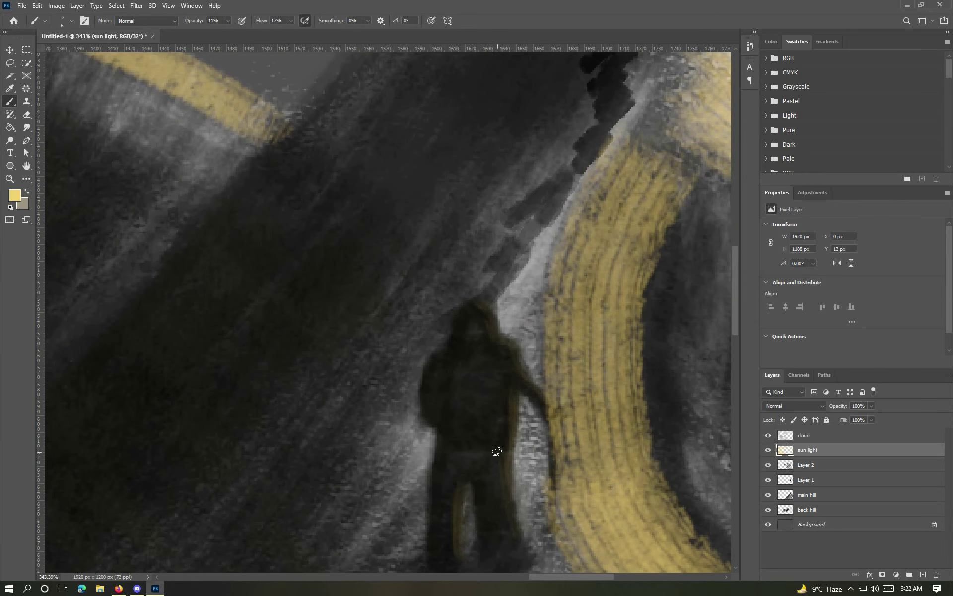
- Set the sun light layer to Lighten blending at 53% opacity
key("ctrl+0")
left_click(795, 406)
left_click_drag(871, 405, 852, 421)
- Apply an Image > Adjustments > Exposure adjustment
left_click(56, 6)
mouse_move(97, 31)
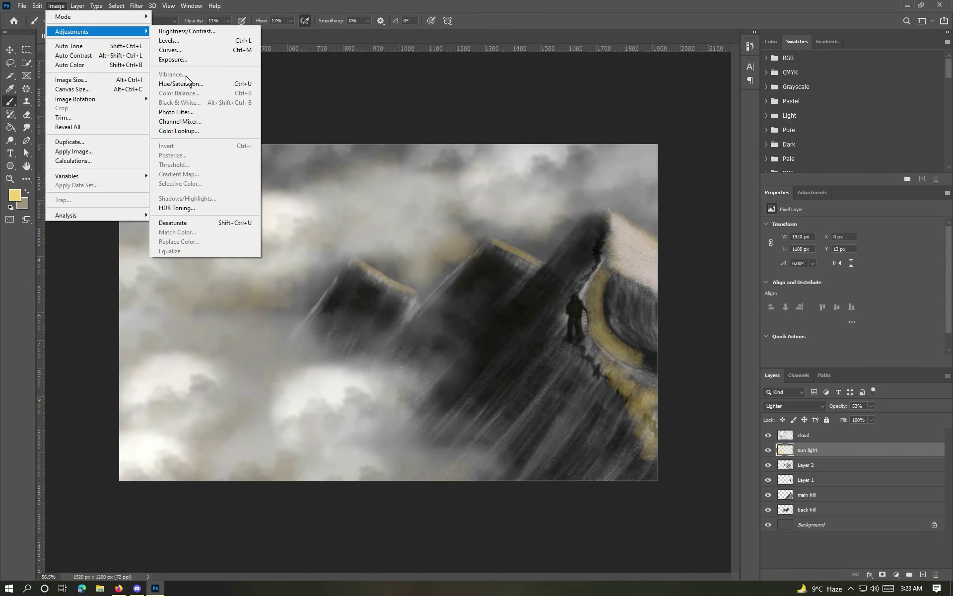
left_click(173, 59)
key("Return")
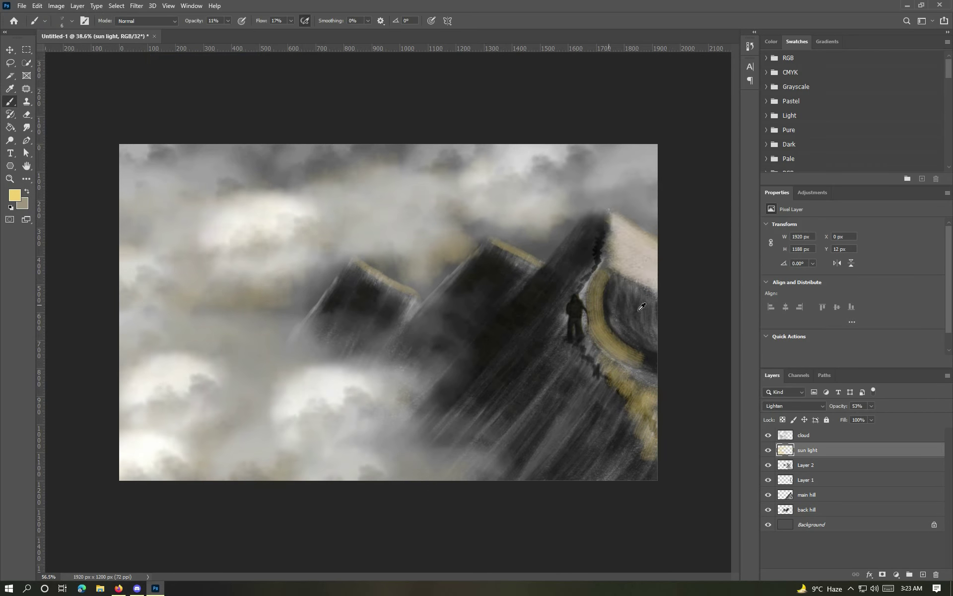
scroll(665, 340, "up", 4)
scroll(642, 305, "down", 2)
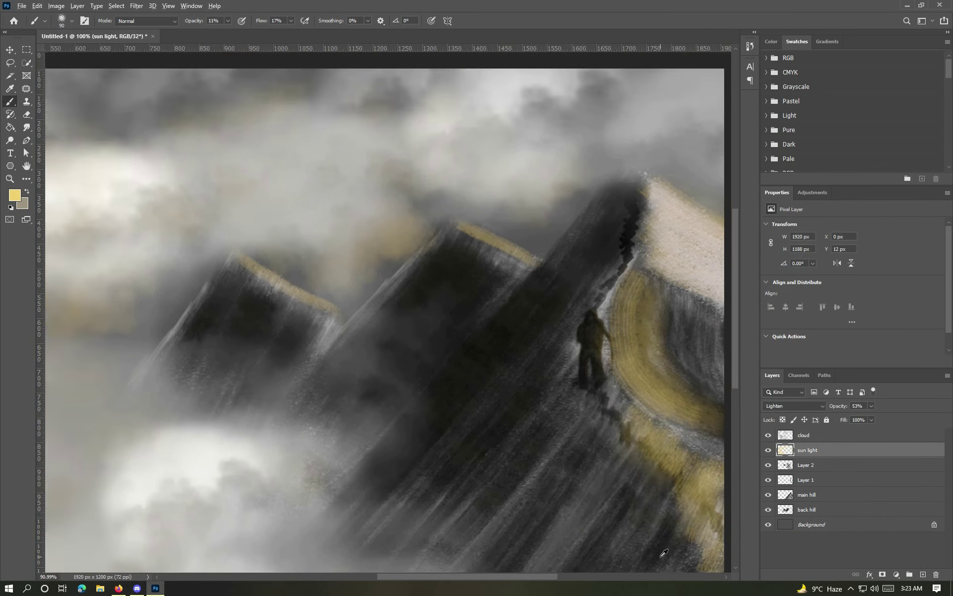
scroll(642, 304, "down", 2)
- Paint warm light into the lower-left clouds with a larger brush, then erase the excess yellow
key("bracketright")
key("bracketright")
key("bracketright")
key("3")
key("1")
left_click_drag(239, 472, 338, 437)
key("e")
scroll(505, 213, "down", 4)
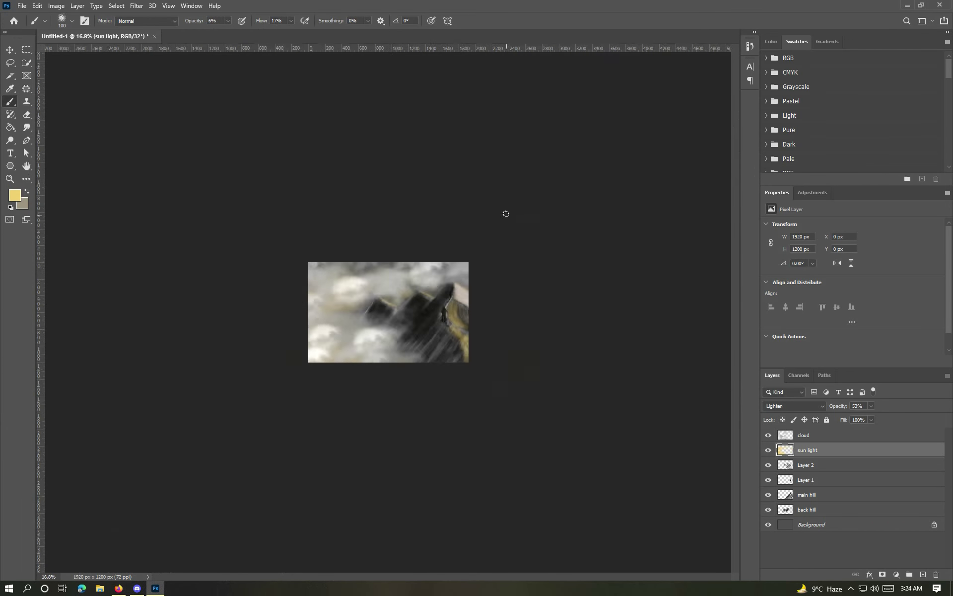
scroll(504, 213, "up", 5)
scroll(570, 319, "down", 3)
- Switch back to the brush, pick a different preset and shrink it for fine detail
key("b")
right_click(323, 206)
double_click(641, 375)
scroll(619, 326, "up", 3)
scroll(571, 298, "up", 3)
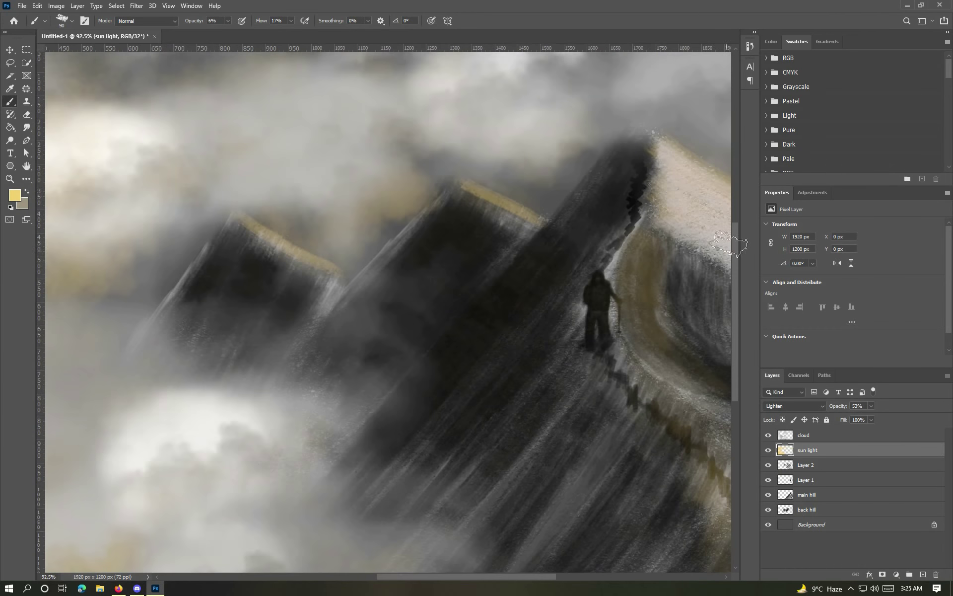
scroll(497, 248, "up", 2)
key("bracketleft")
key("bracketleft")
key("bracketleft")
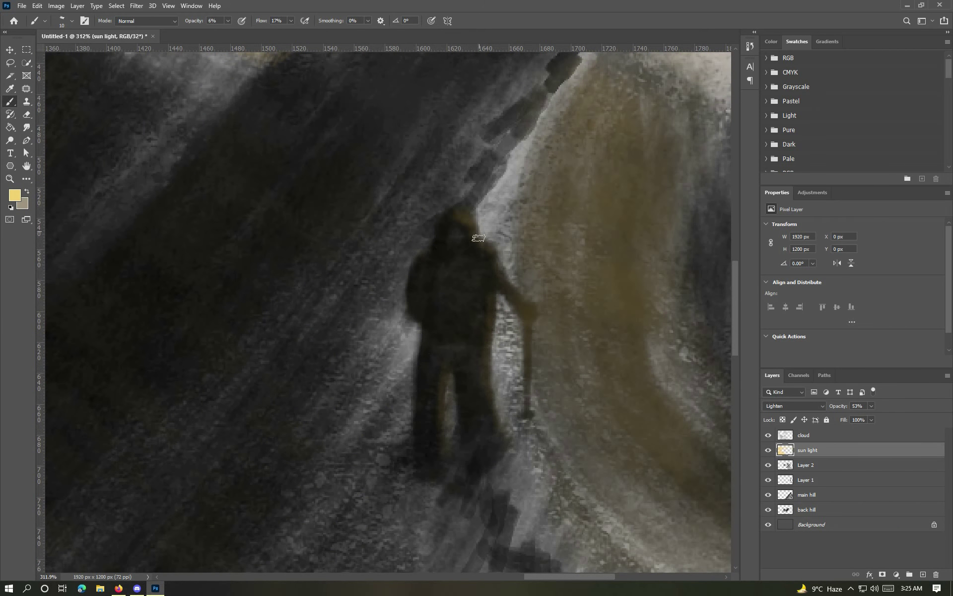
scroll(478, 238, "down", 5)
- Select all layers and group them into Group 1
left_click(804, 435)
left_click(811, 524, "shift")
key("ctrl+g")
right_click(814, 434)
- Open the Camera Raw Filter on Group 1 and make initial colour slider tweaks
key("Escape")
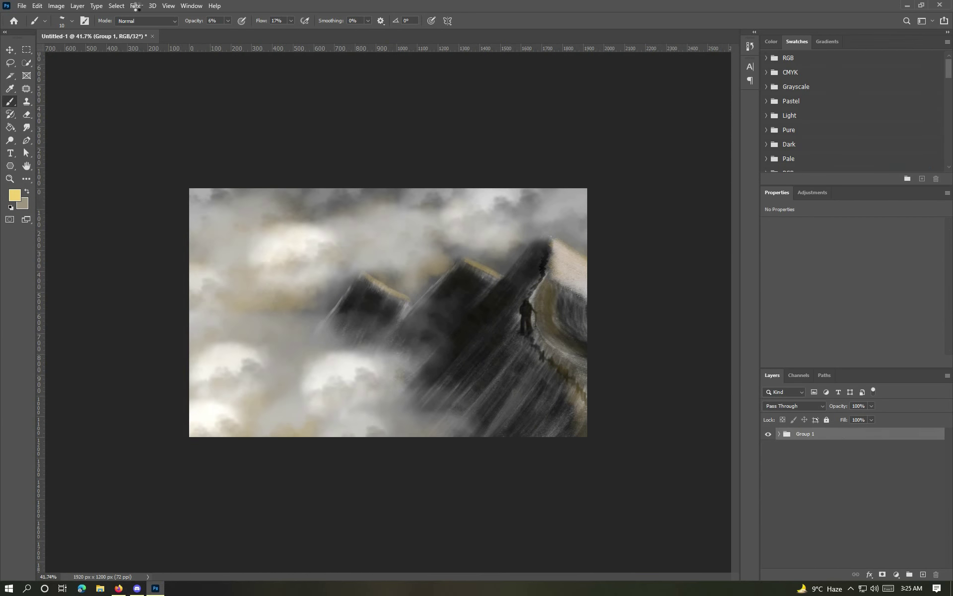
left_click(542, 217)
key("shift+ctrl+a")
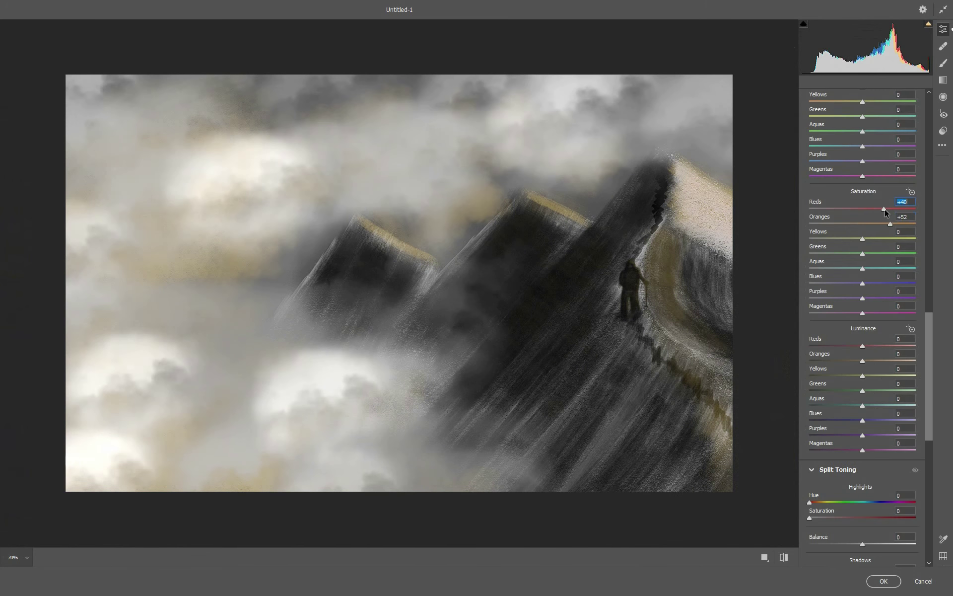
left_click_drag(884, 209, 863, 208)
scroll(874, 198, "up", 3)
left_click_drag(863, 158, 870, 158)
- Lower exposure, raise contrast, and adjust highlights, whites, blacks, texture, clarity and dehaze
left_click_drag(866, 217, 860, 217)
left_click_drag(862, 231, 873, 232)
mouse_move(862, 247)
left_mouse_down()
mouse_move(872, 247)
mouse_move(842, 276)
mouse_move(858, 292)
left_mouse_up()
mouse_move(862, 348)
left_mouse_down()
mouse_move(888, 348)
mouse_move(870, 348)
left_mouse_up()
left_click_drag(863, 374, 849, 375)
mouse_move(863, 389)
left_mouse_down()
mouse_move(873, 389)
mouse_move(840, 397)
left_mouse_up()
- Add a tone-curve point and a -35 dark vignette, then apply the Camera Raw Filter
scroll(862, 348, "down", 3)
left_click(871, 365)
scroll(859, 397, "down", 5)
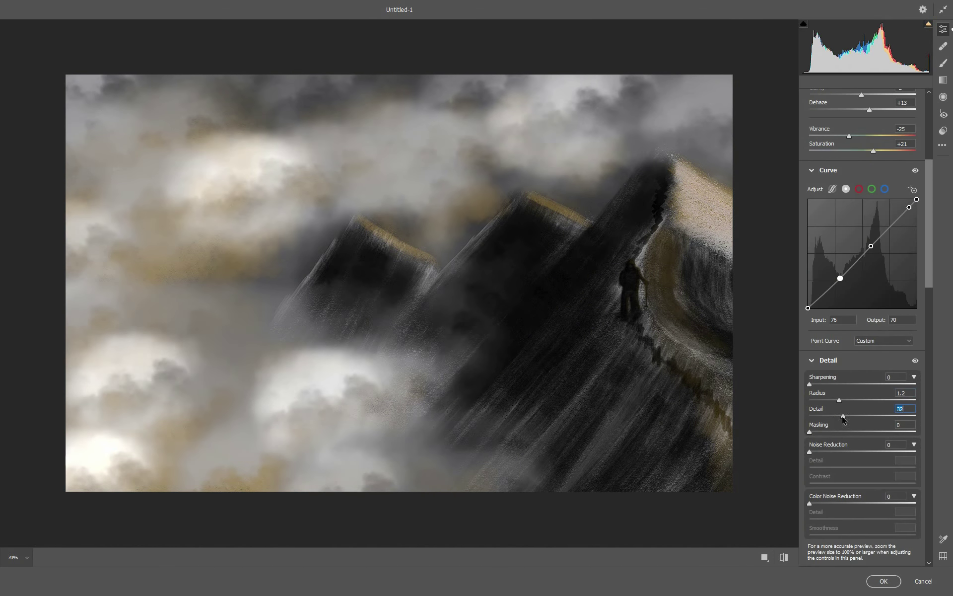
scroll(859, 398, "down", 5)
scroll(858, 447, "down", 5)
left_click_drag(863, 508, 844, 508)
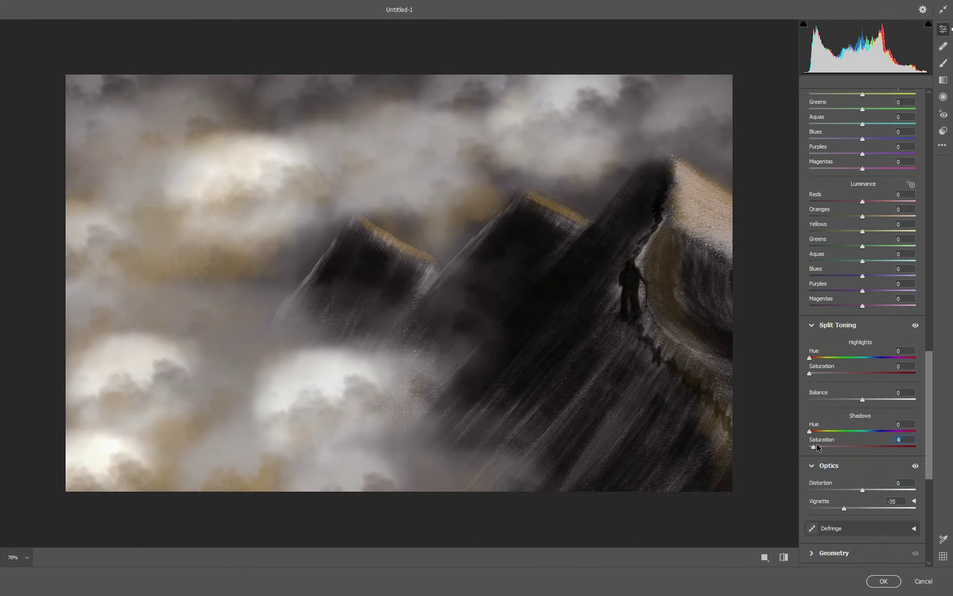
scroll(836, 447, "down", 5)
left_click(884, 581)
- Add a Color Lookup adjustment layer and lower its opacity to 39%
left_click(842, 228)
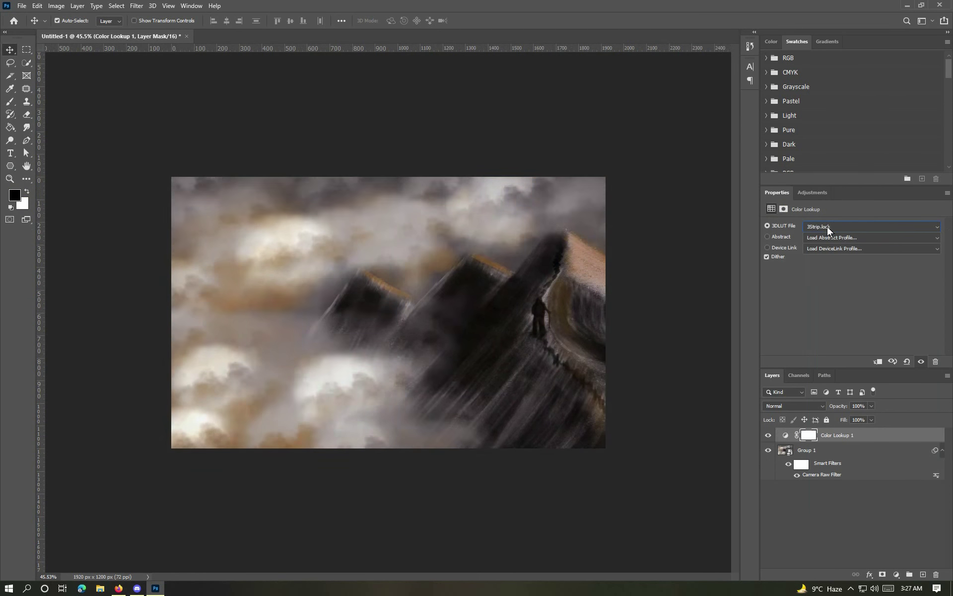
scroll(872, 227, "down", 3)
scroll(871, 226, "down", 2)
left_click(872, 405)
left_click_drag(874, 416, 849, 421)
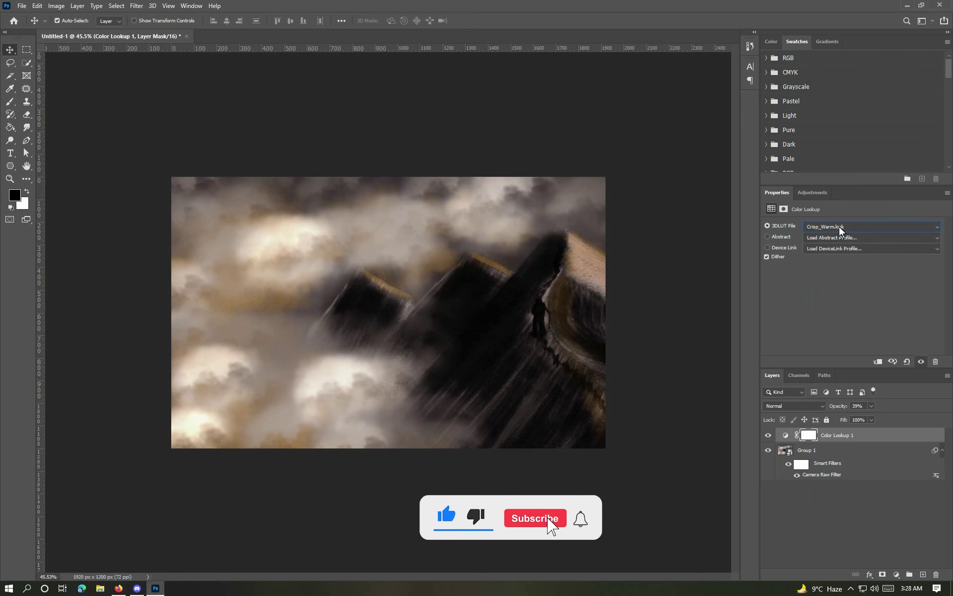
- Choose Crisp_Warm.look as the Color Lookup's 3DLUT file
scroll(840, 227, "down", 4)
scroll(840, 228, "down", 3)
scroll(840, 227, "down", 4)
scroll(840, 228, "down", 4)
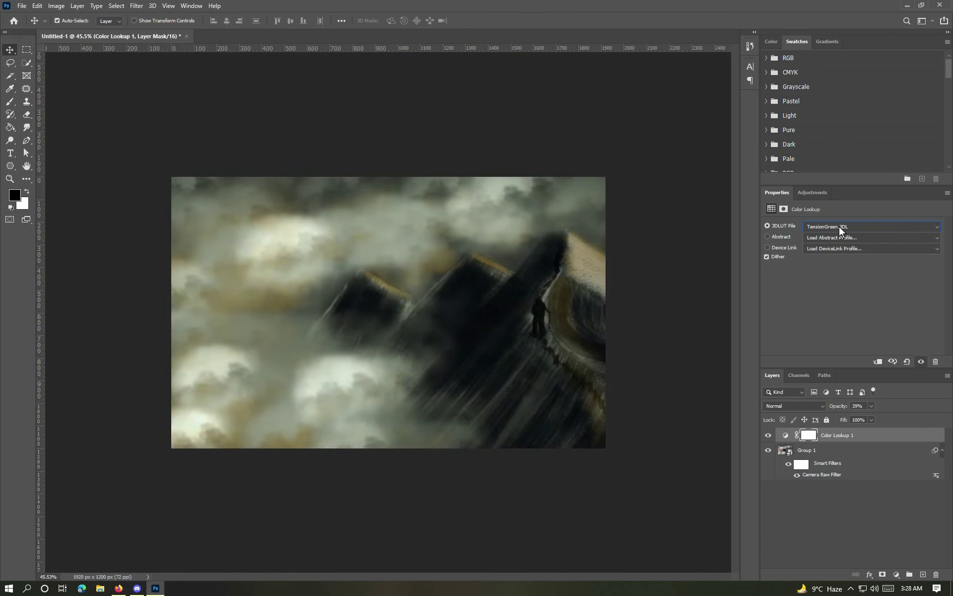
left_click(840, 227)
left_click(839, 325)
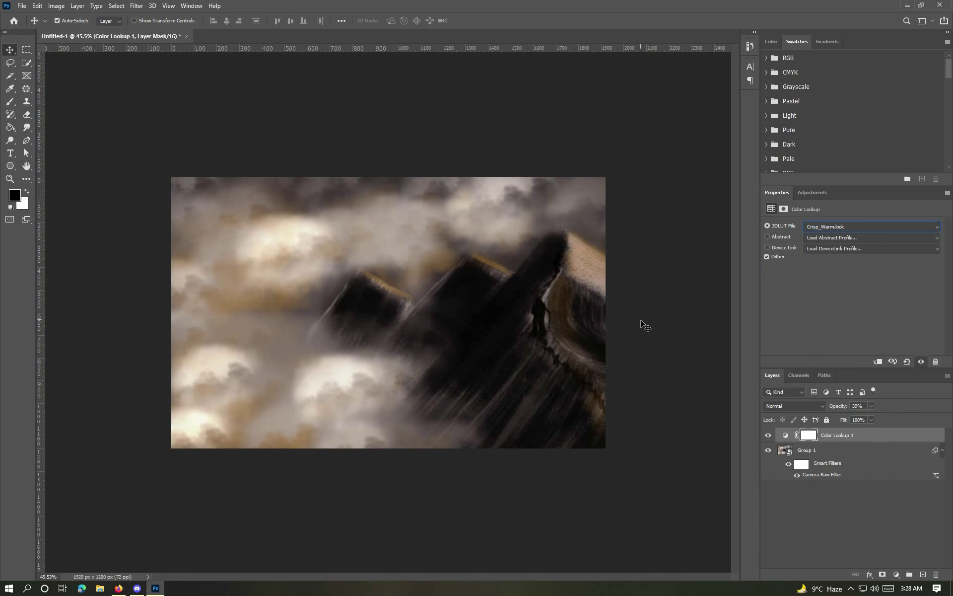